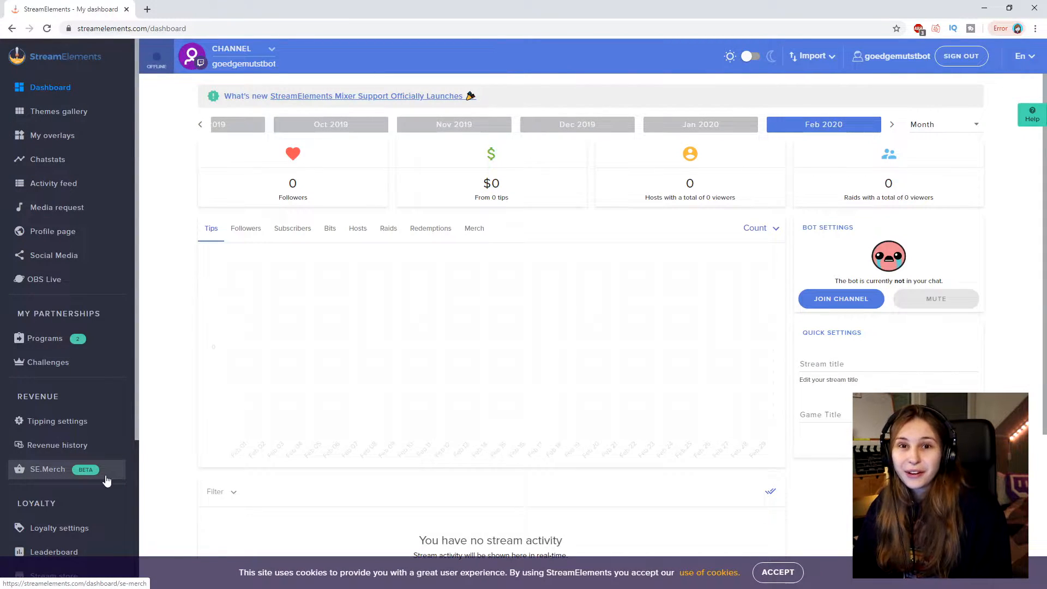
Open the SE.Merch page and switch the dashboard to dark mode
click(106, 478)
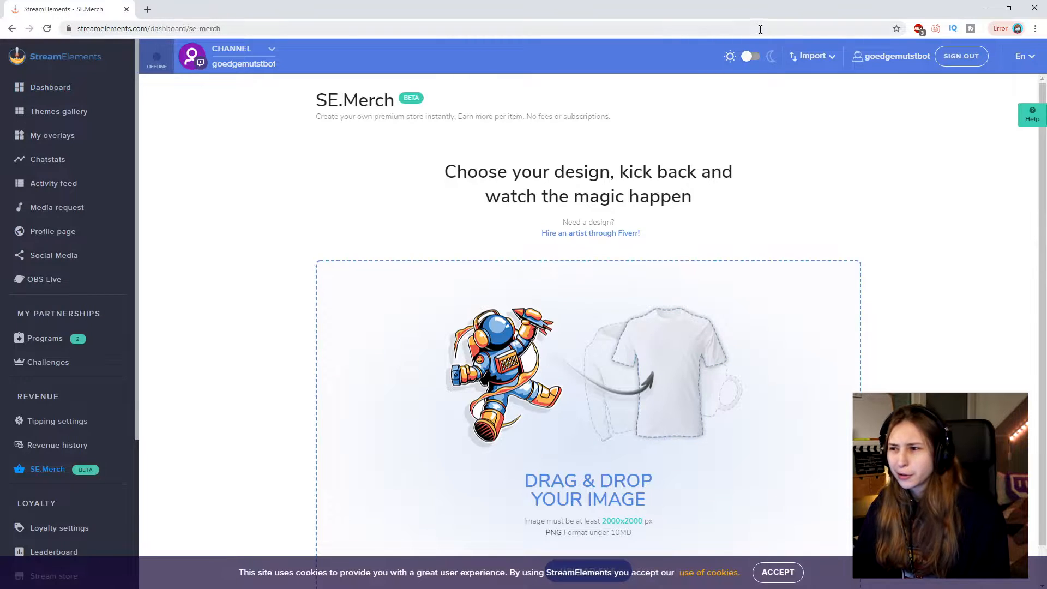
click(757, 56)
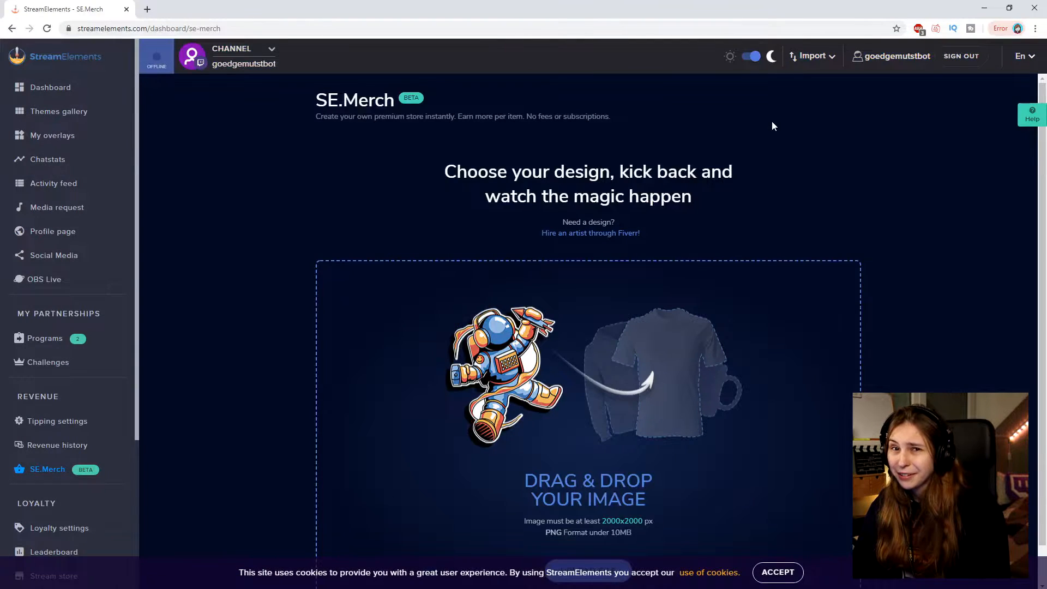
Upload amberlogo.png as the merch design and look over the previews of all the items
scroll(772, 128, down, 1)
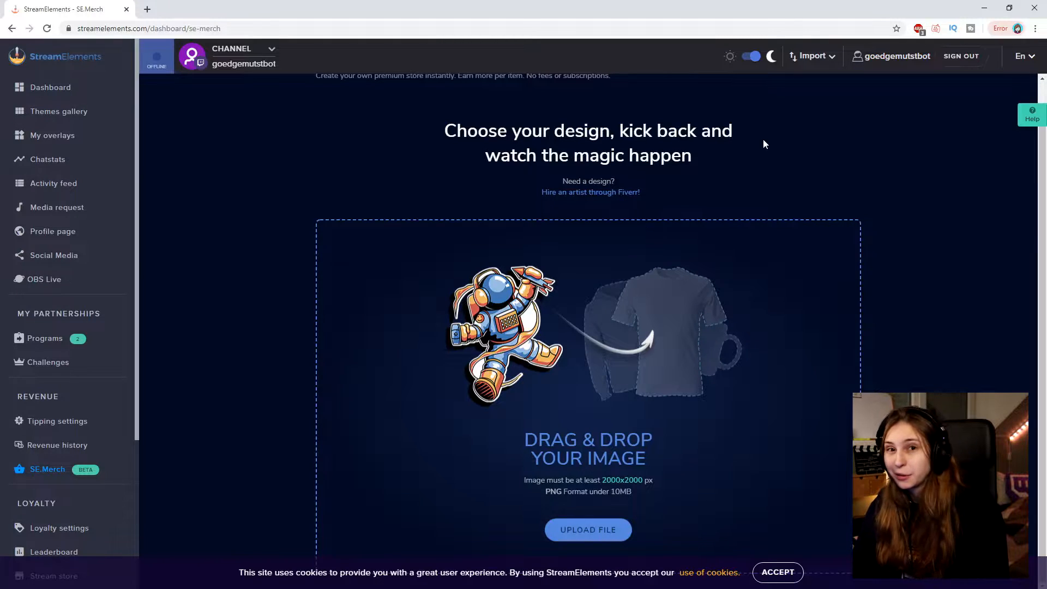
click(588, 529)
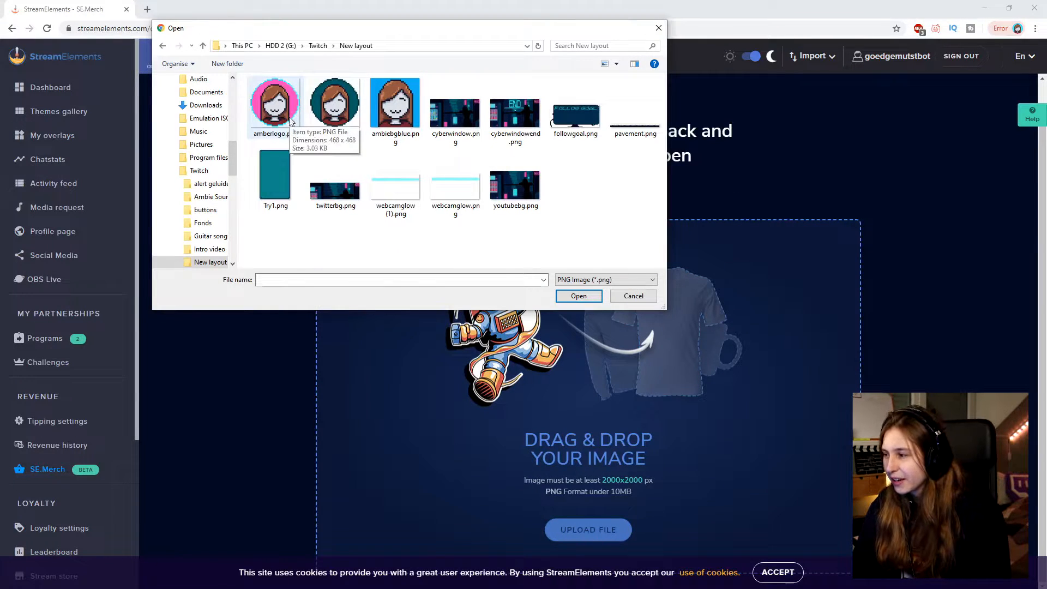
double_click(291, 106)
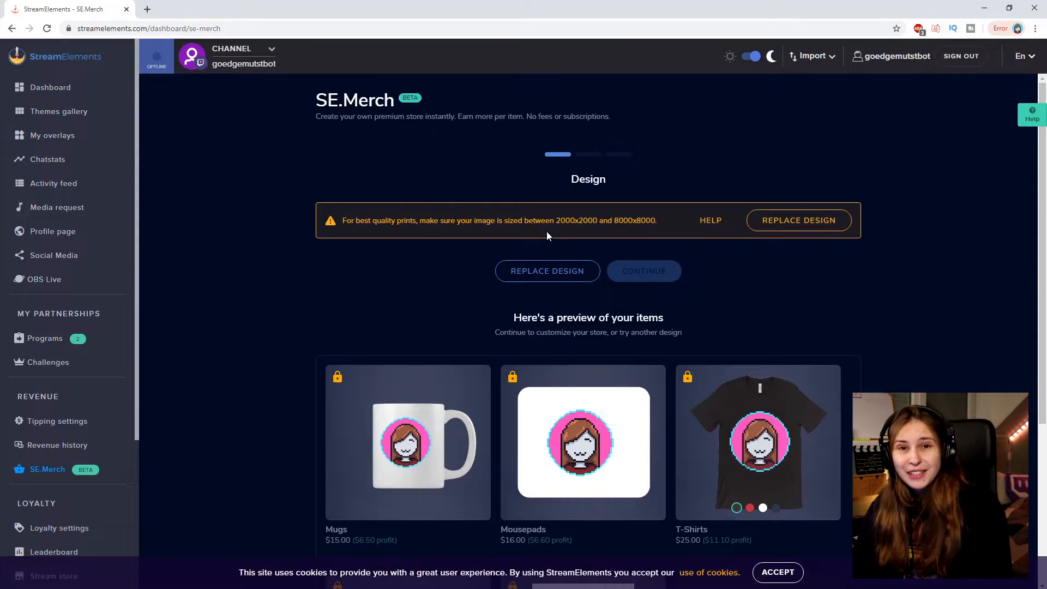
scroll(855, 353, down, 5)
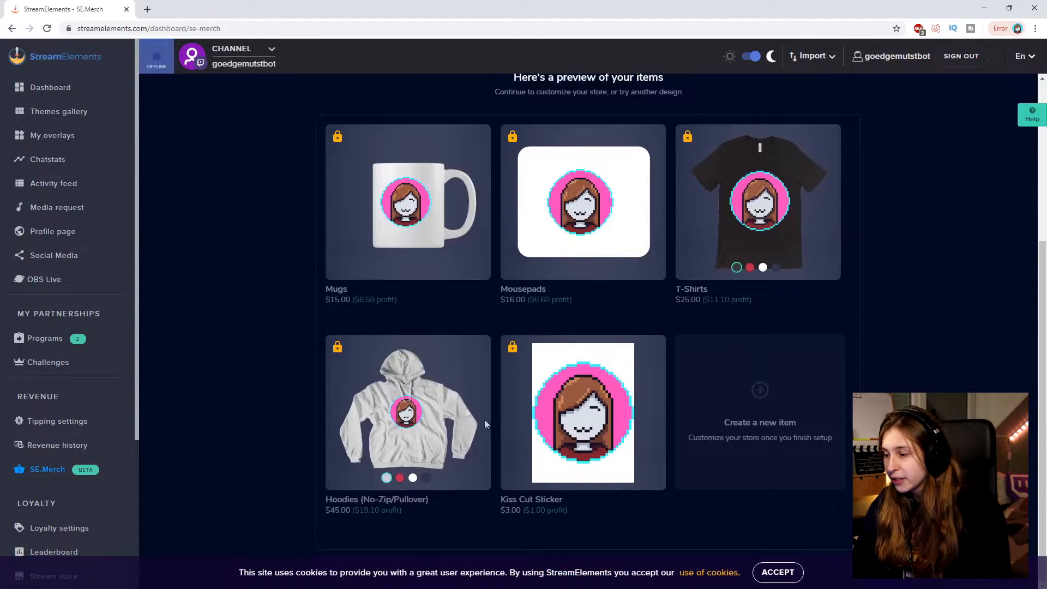
scroll(828, 356, up, 4)
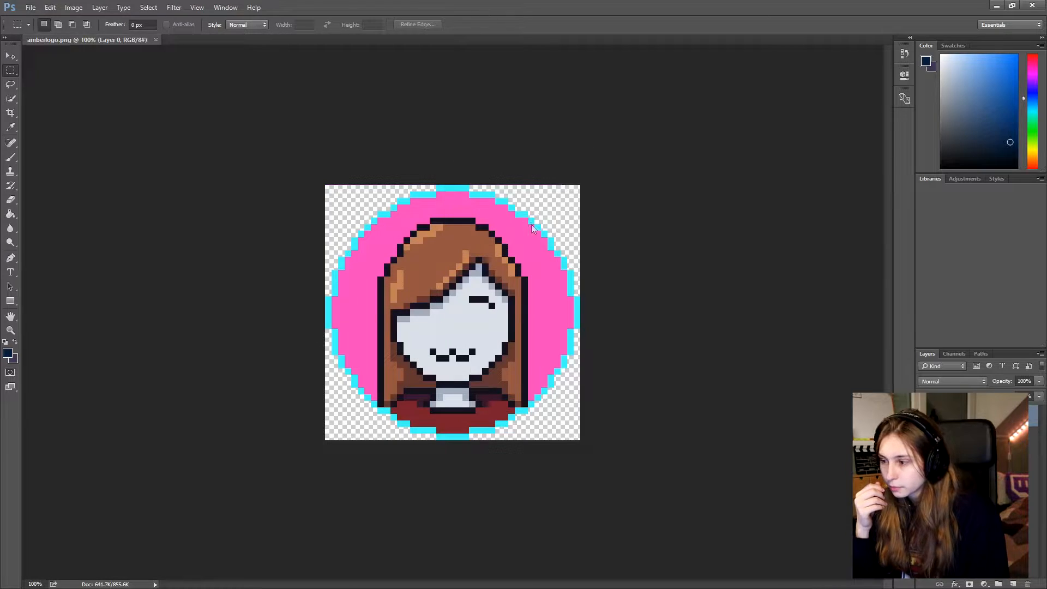
Switch to Photoshop and resize the amberlogo.png image to a width of 2000 pixels
click(74, 8)
click(90, 85)
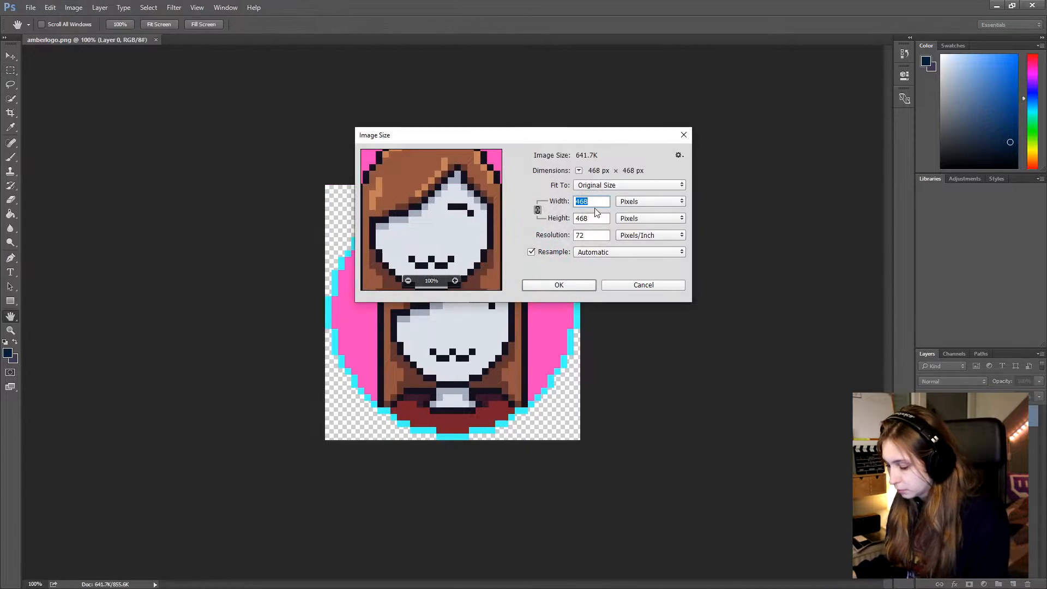
text(2000)
click(572, 288)
key(m)
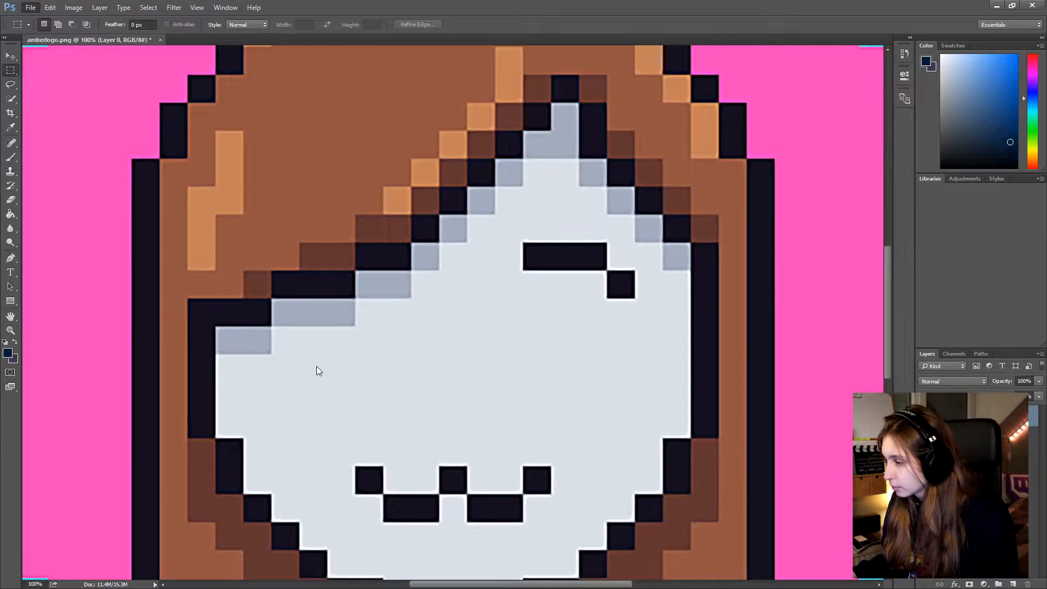
Save the enlarged logo as a separate PNG file named amberlogo2.png
key(ctrl+shift+s)
click(280, 257)
click(280, 301)
click(415, 338)
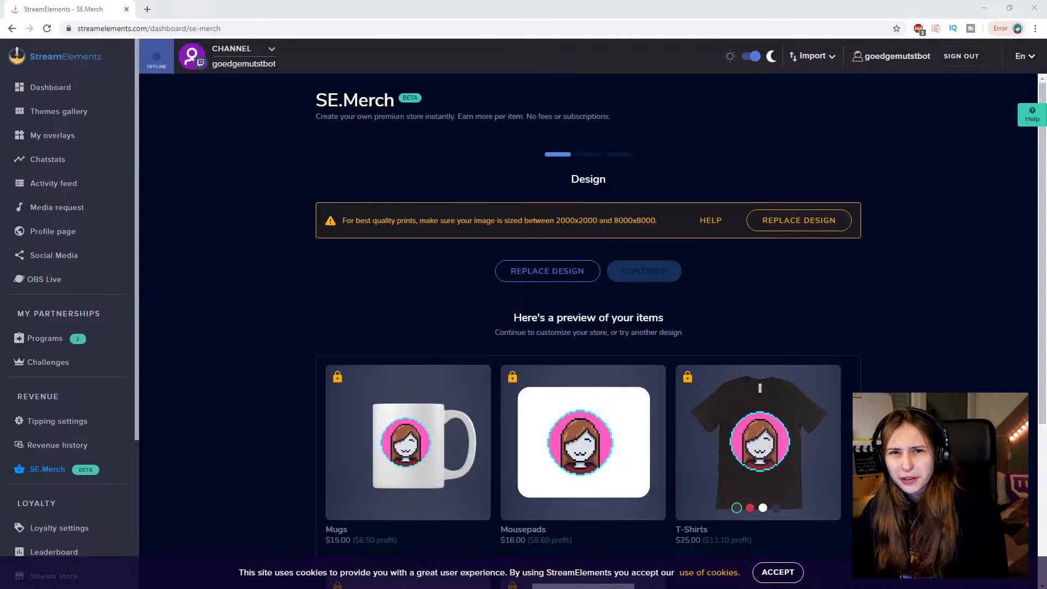
Back in StreamElements, replace the merch design with amberlogo2.png, review the item previews and continue to the store setup
click(808, 225)
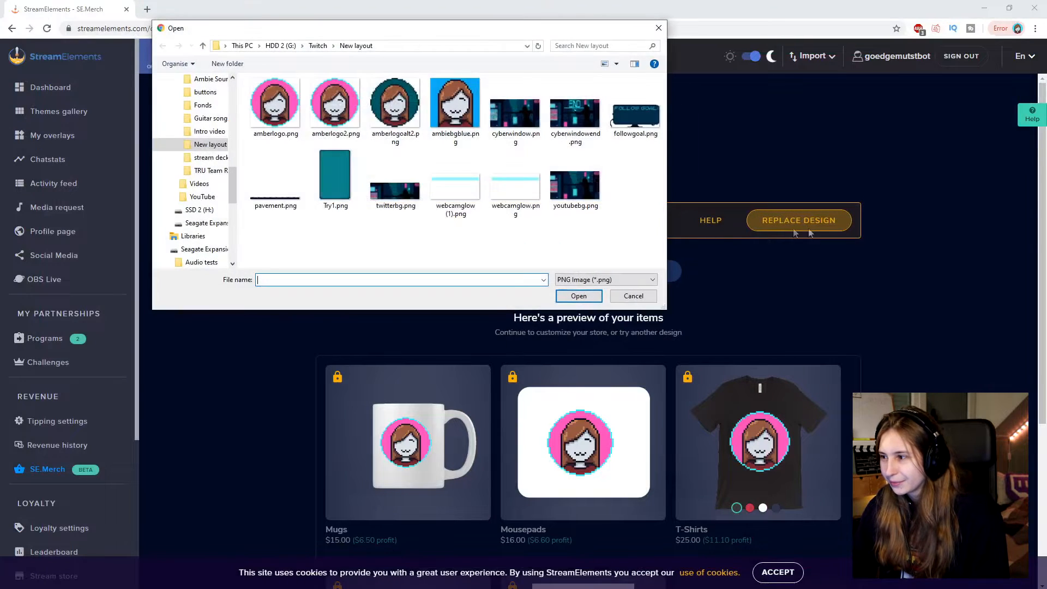
key(Escape)
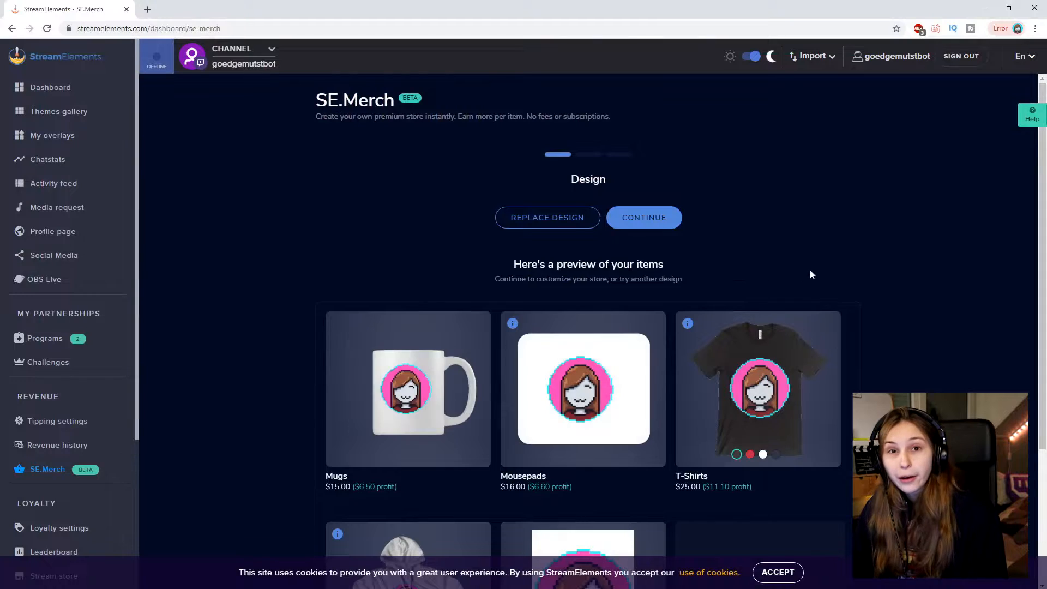
scroll(810, 269, down, 3)
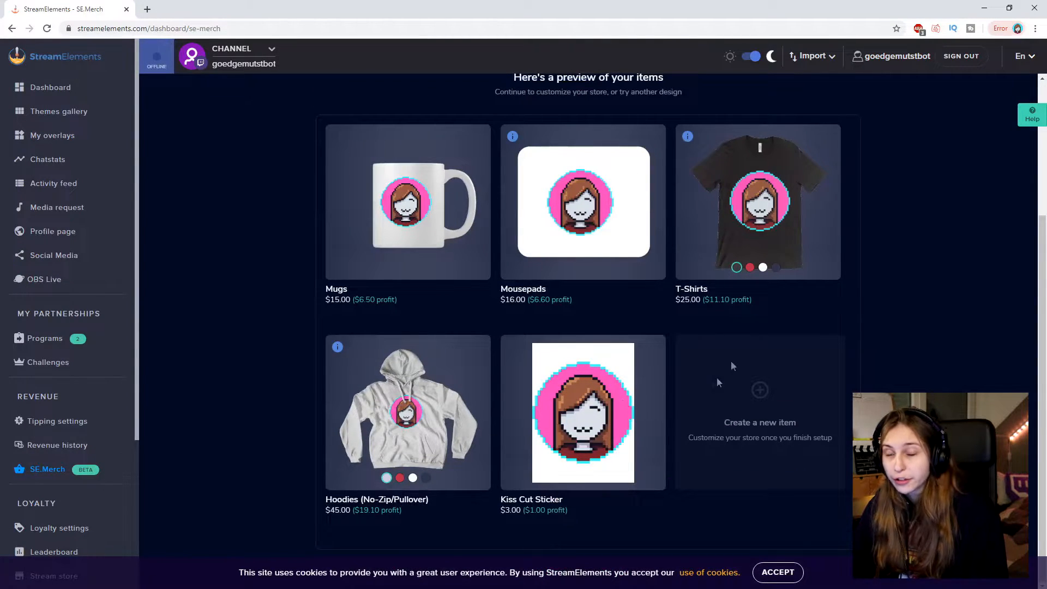
scroll(696, 319, up, 4)
click(662, 221)
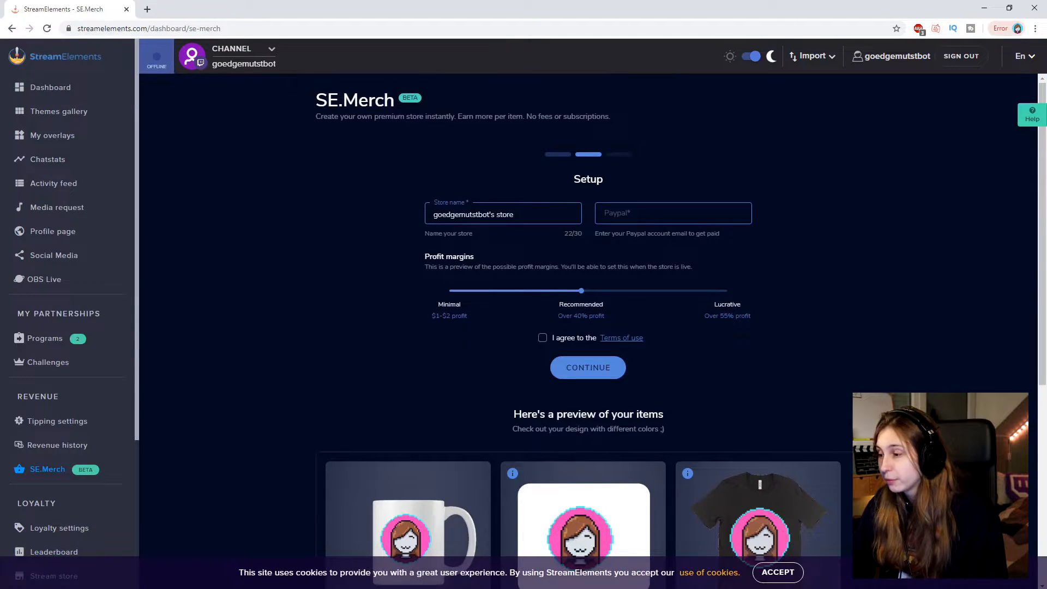
Complete the store setup by agreeing to the terms of use and entering the PayPal account email
drag(515, 214, 411, 208)
click(635, 213)
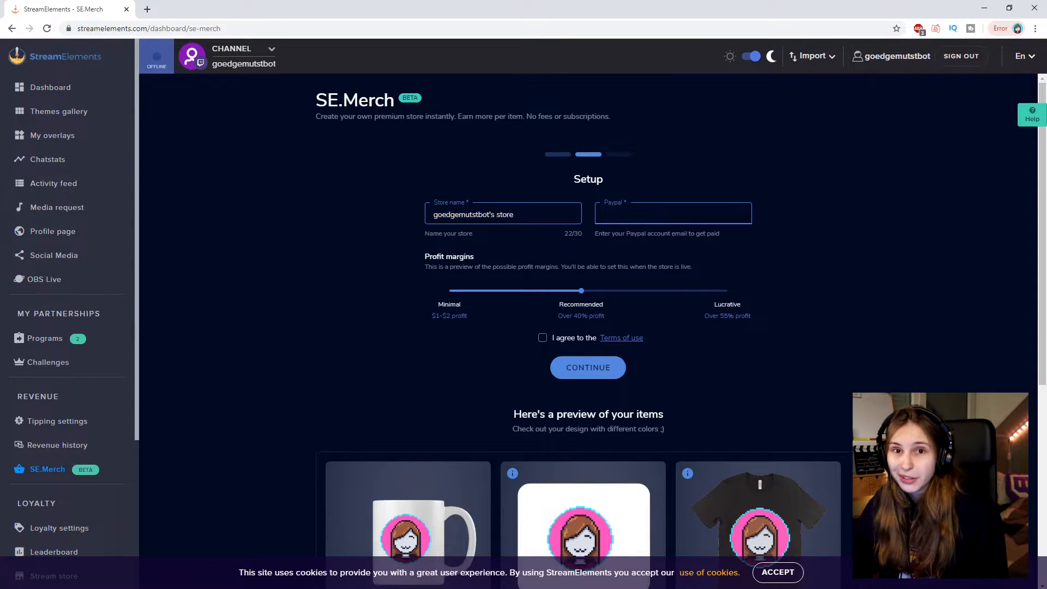
scroll(610, 244, down, 1)
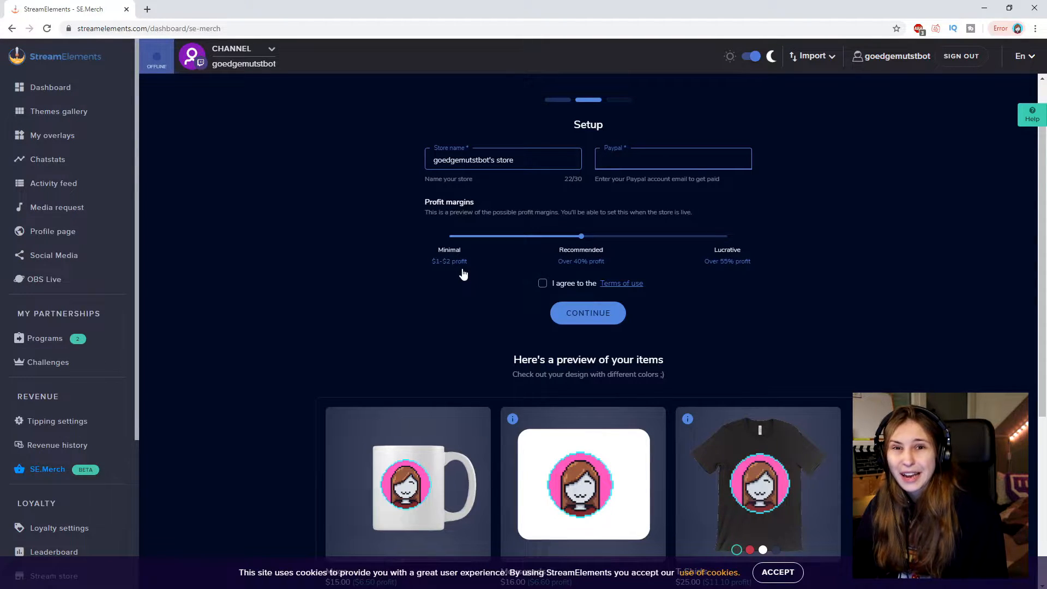
scroll(888, 286, down, 5)
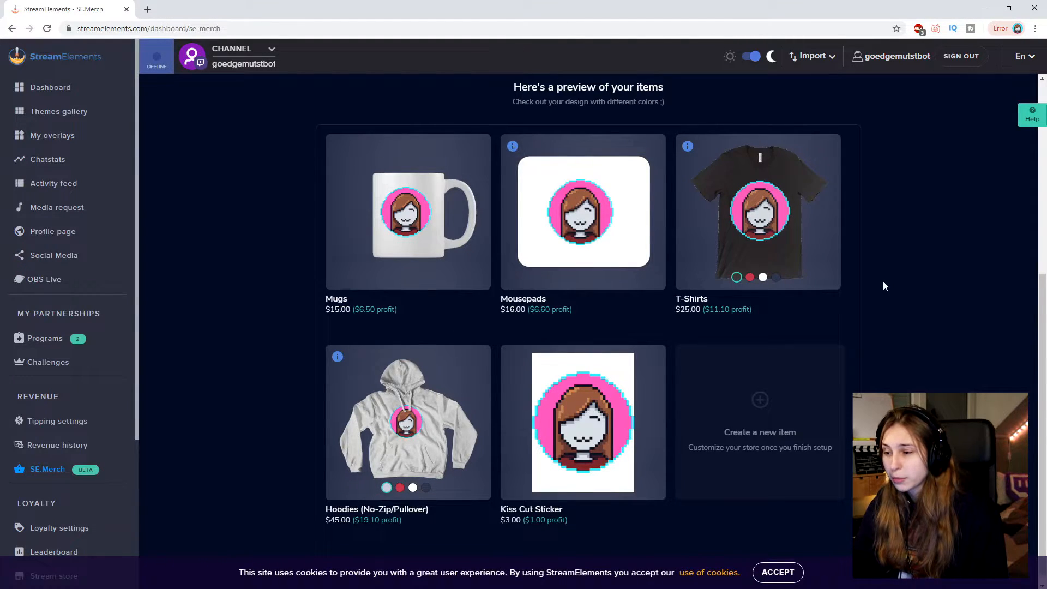
scroll(604, 186, up, 3)
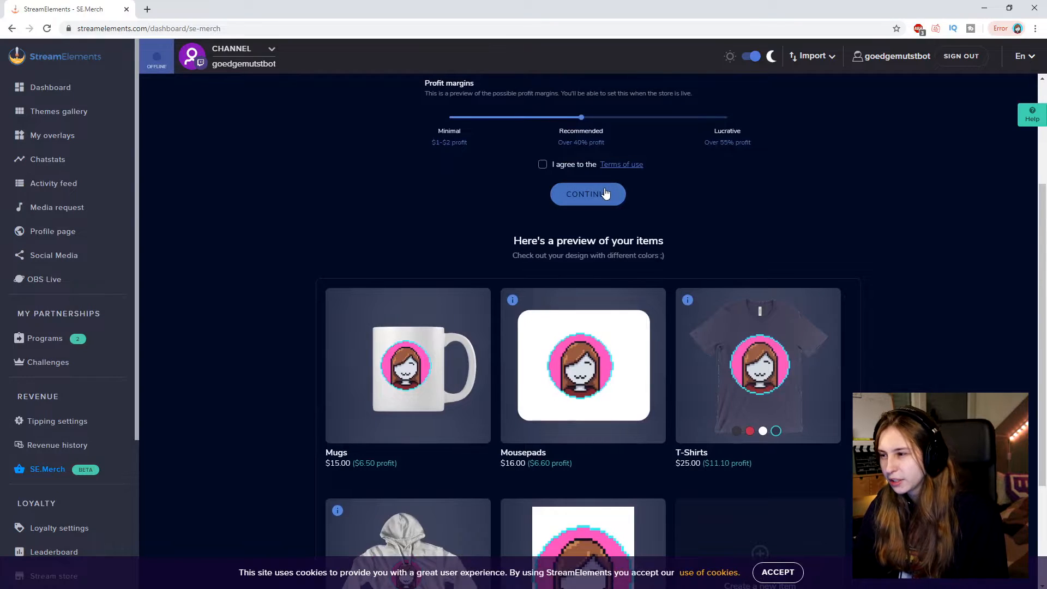
click(589, 195)
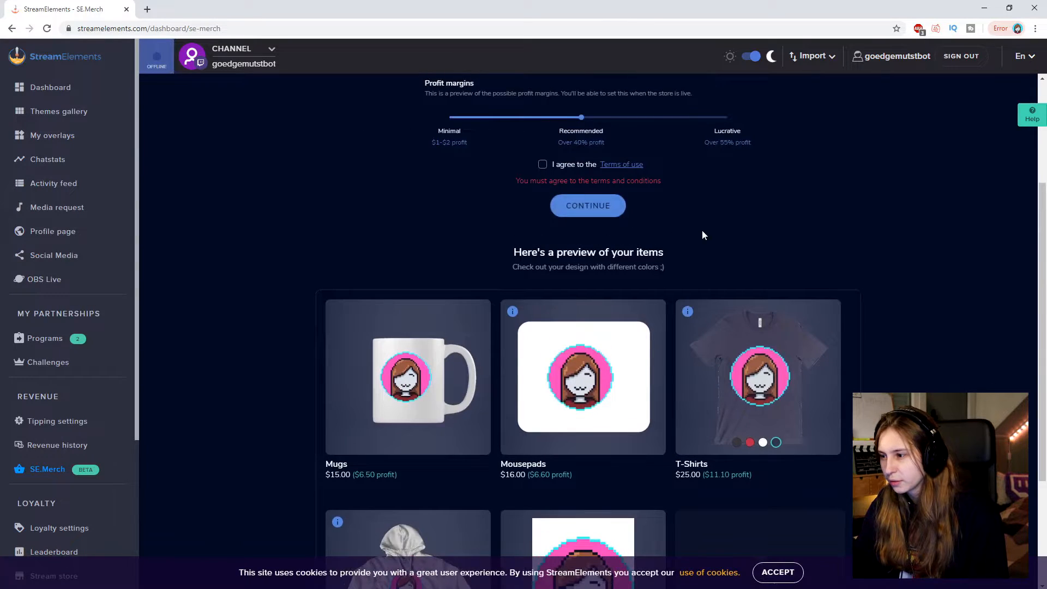
scroll(597, 214, up, 2)
click(552, 274)
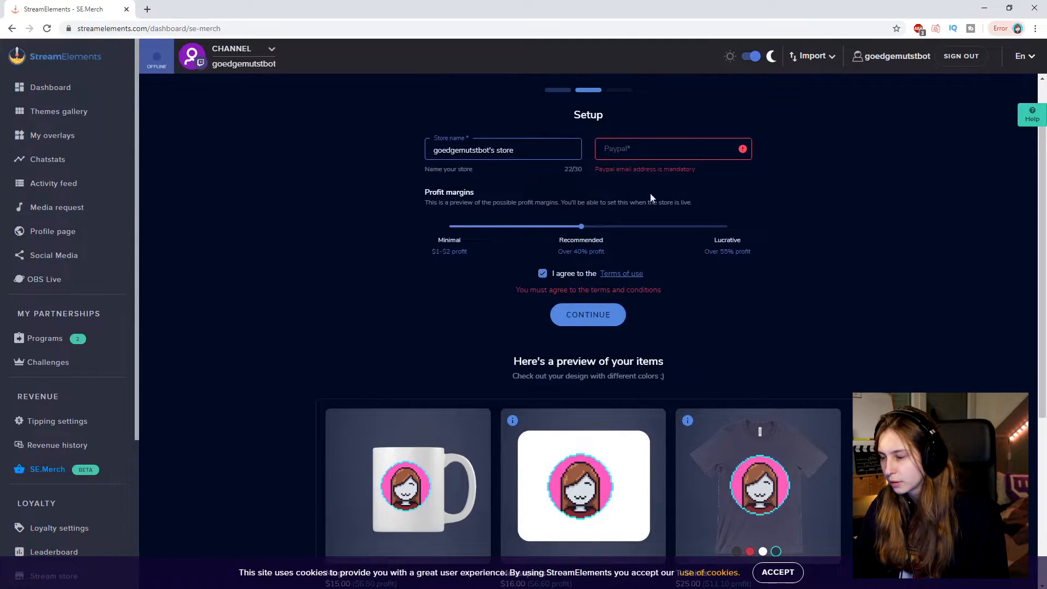
click(655, 149)
text(teru)
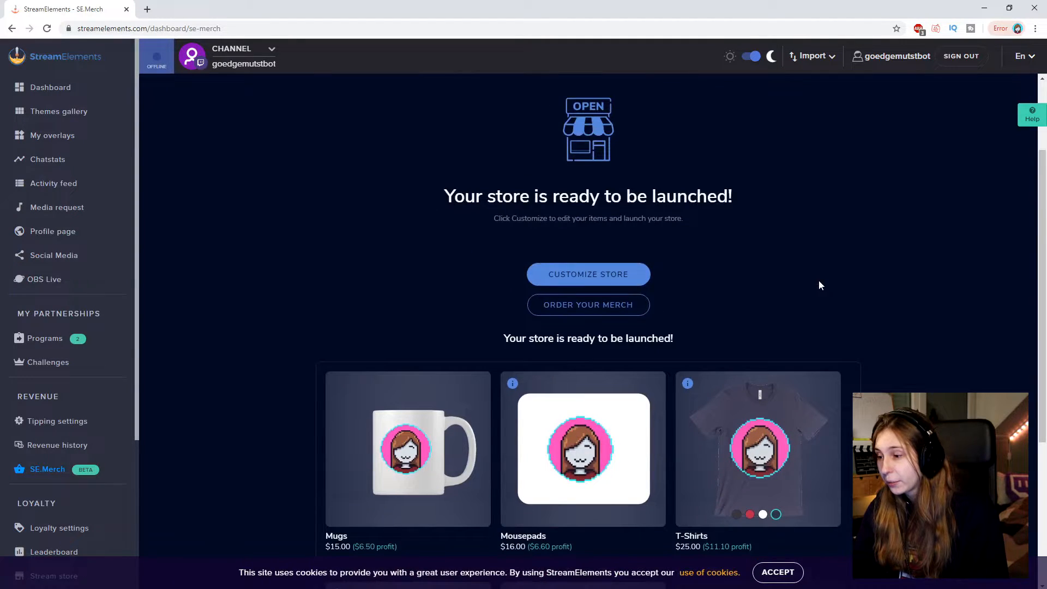
Open the store customization and preview the T-shirt item in red and navy
click(647, 275)
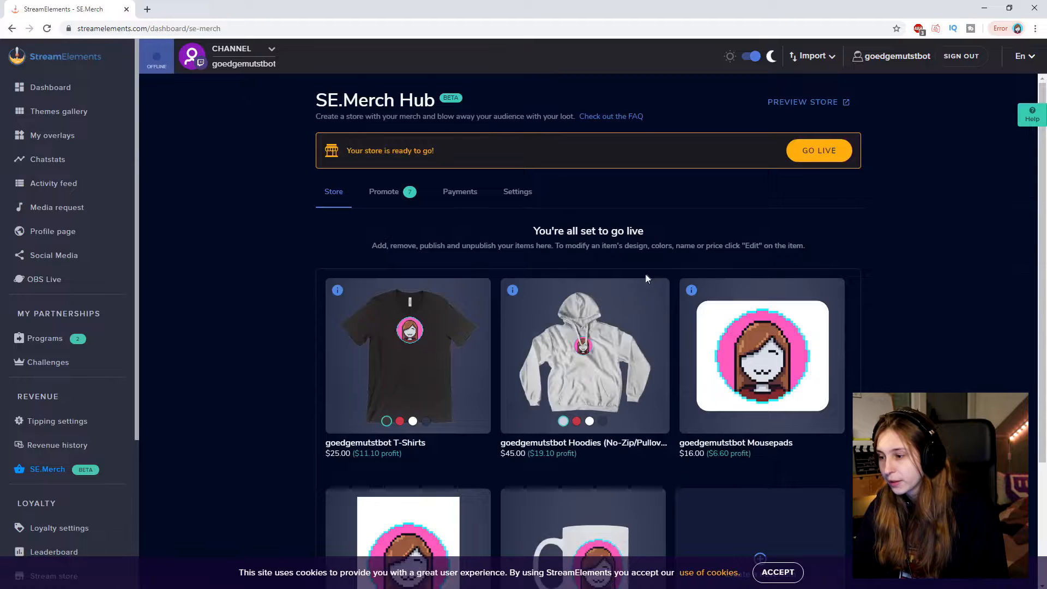
scroll(600, 257, down, 4)
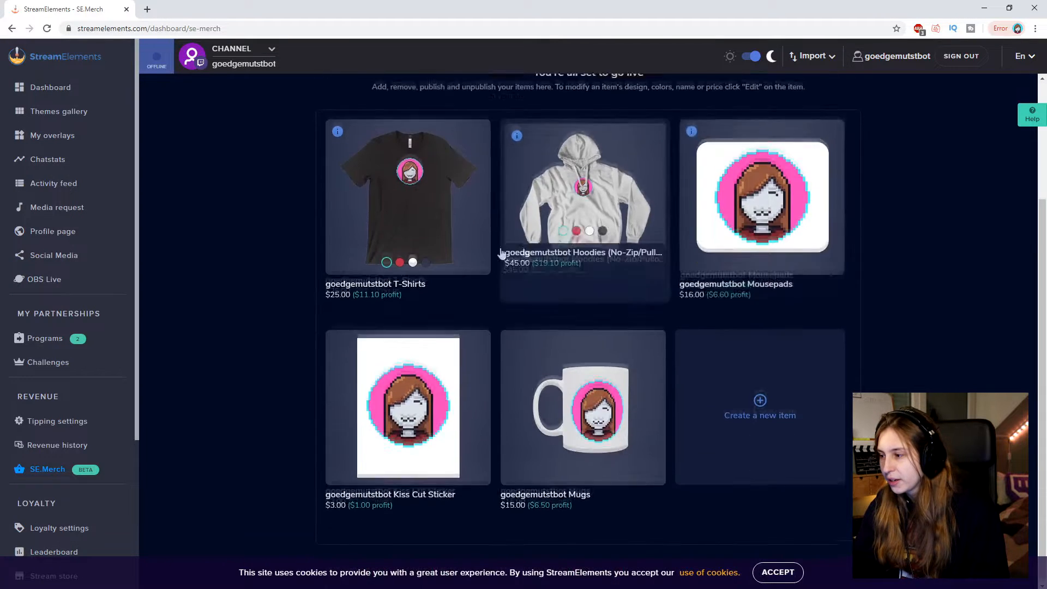
scroll(498, 253, up, 3)
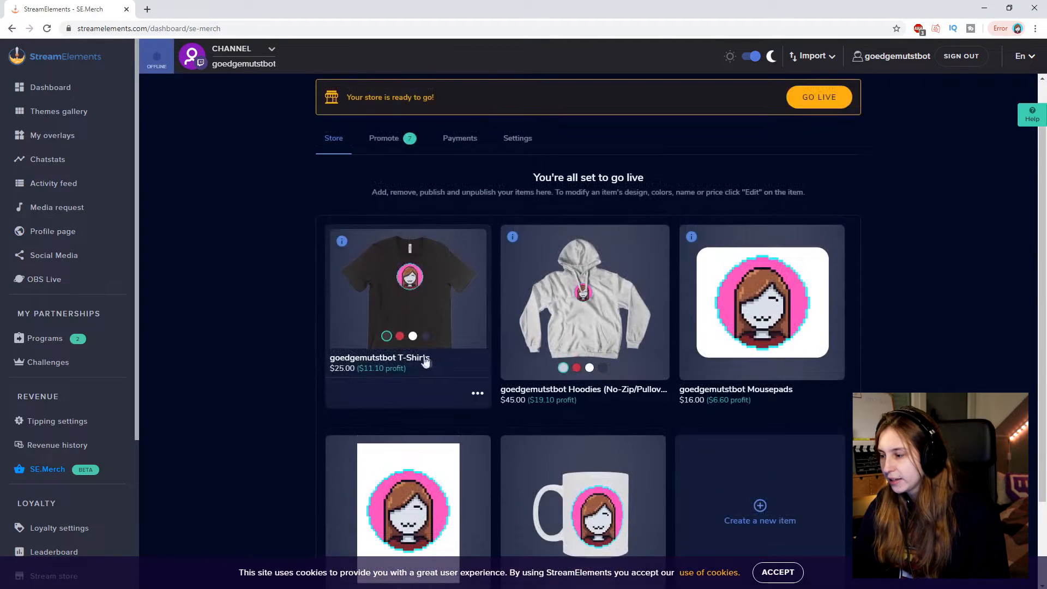
click(400, 336)
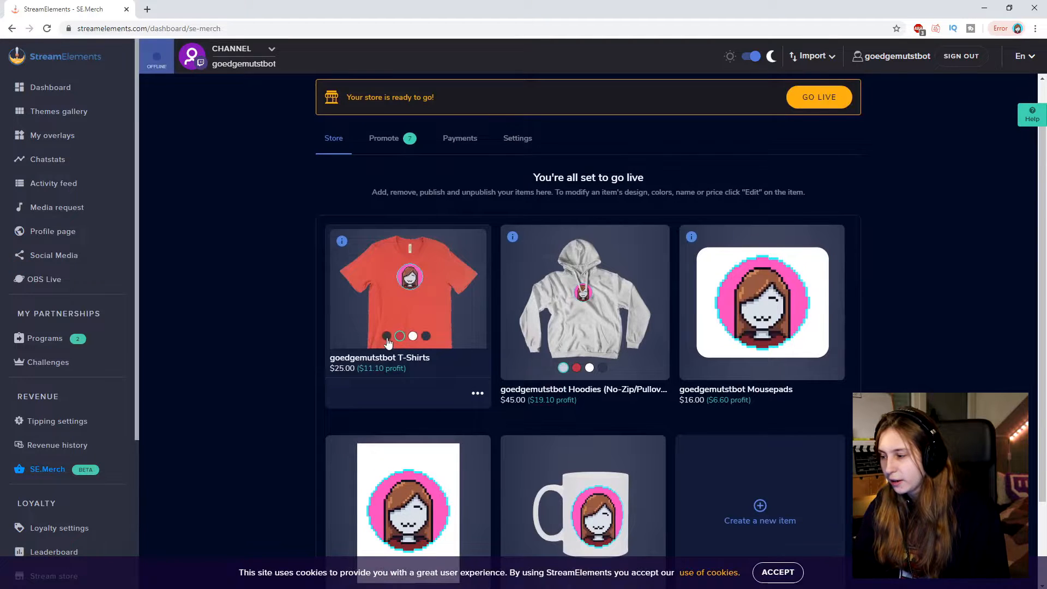
click(426, 336)
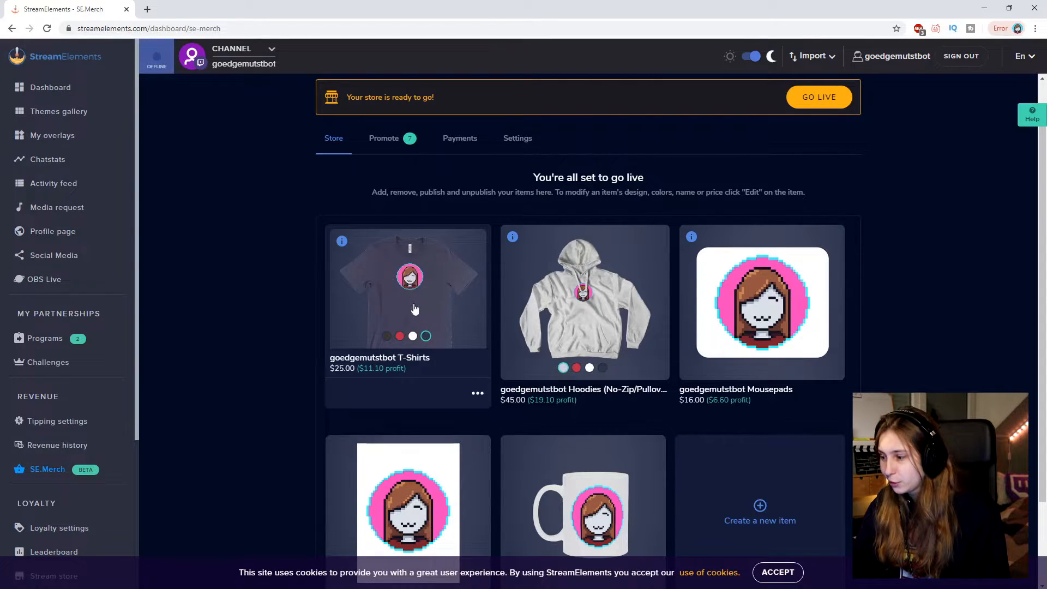
Open the T-shirt item for editing and remove red and navy from its colors
click(414, 306)
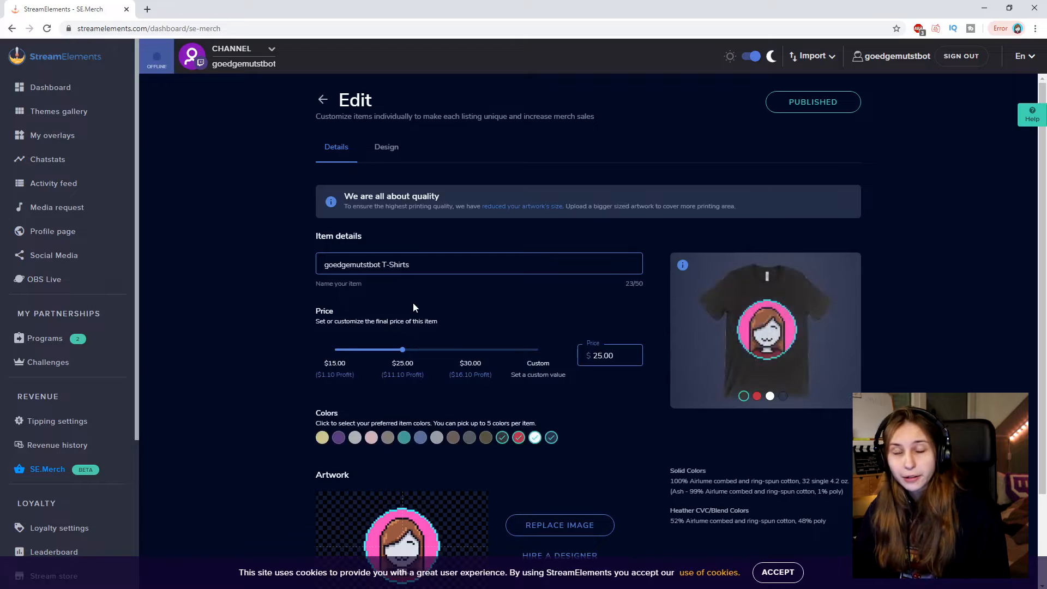
scroll(694, 337, down, 1)
scroll(693, 337, down, 2)
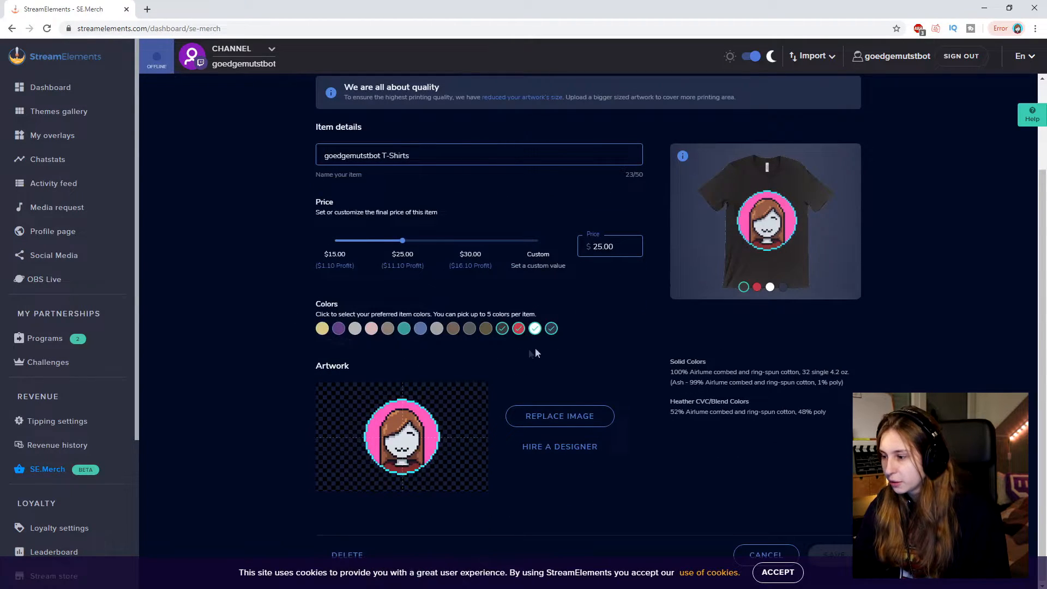
click(518, 329)
click(552, 330)
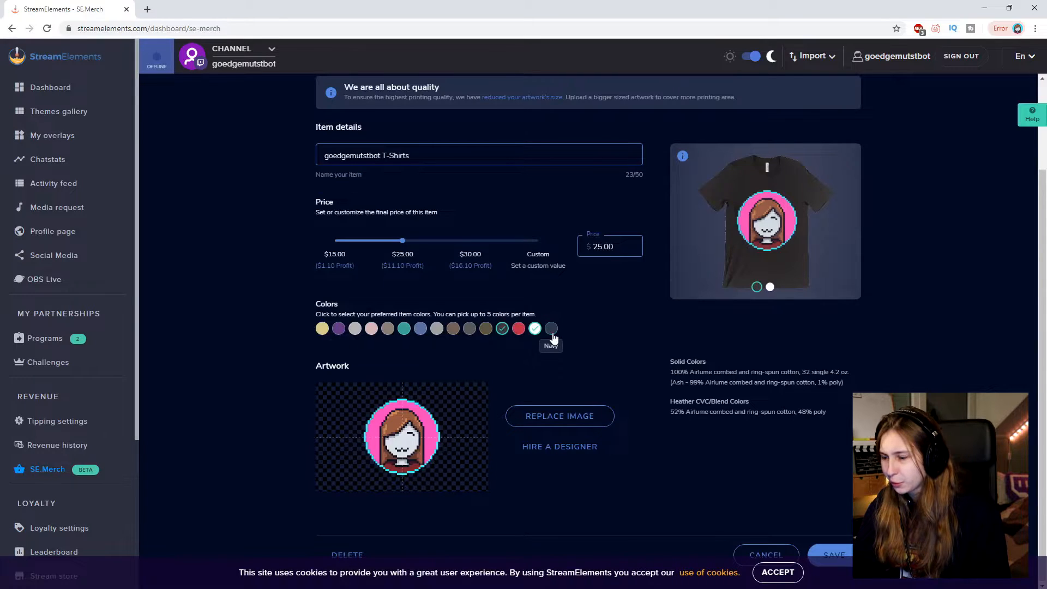
Try the Army and Kelly Green colors on the T-shirt, previewing each one
click(485, 330)
click(776, 288)
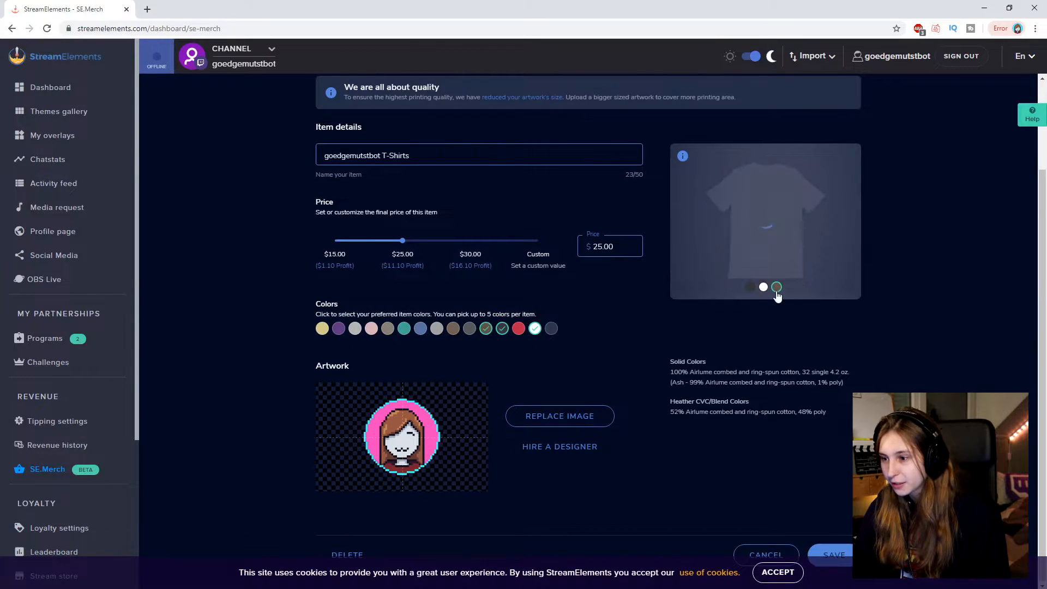
click(486, 329)
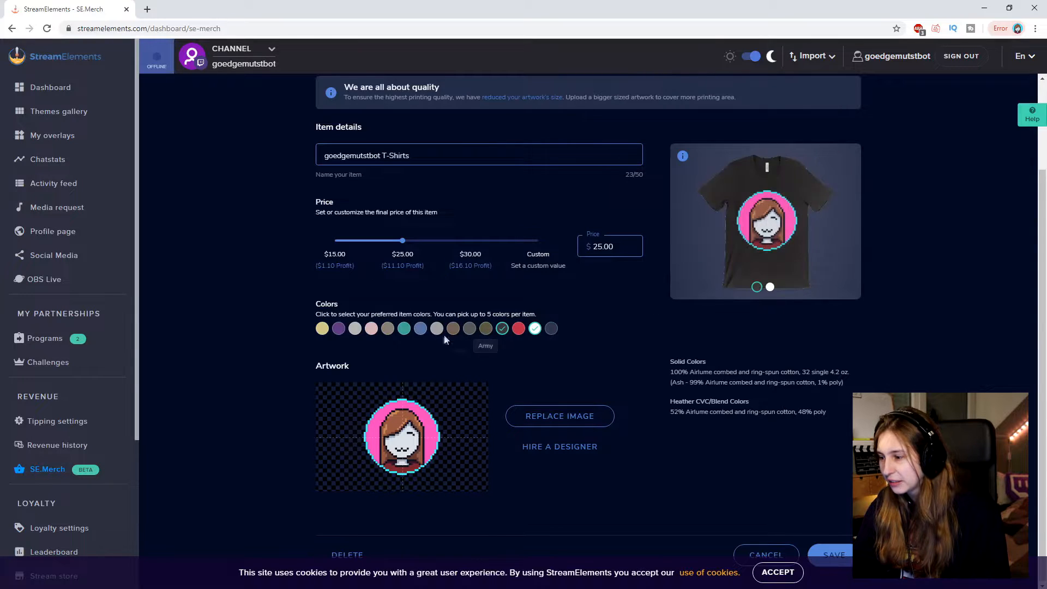
click(406, 331)
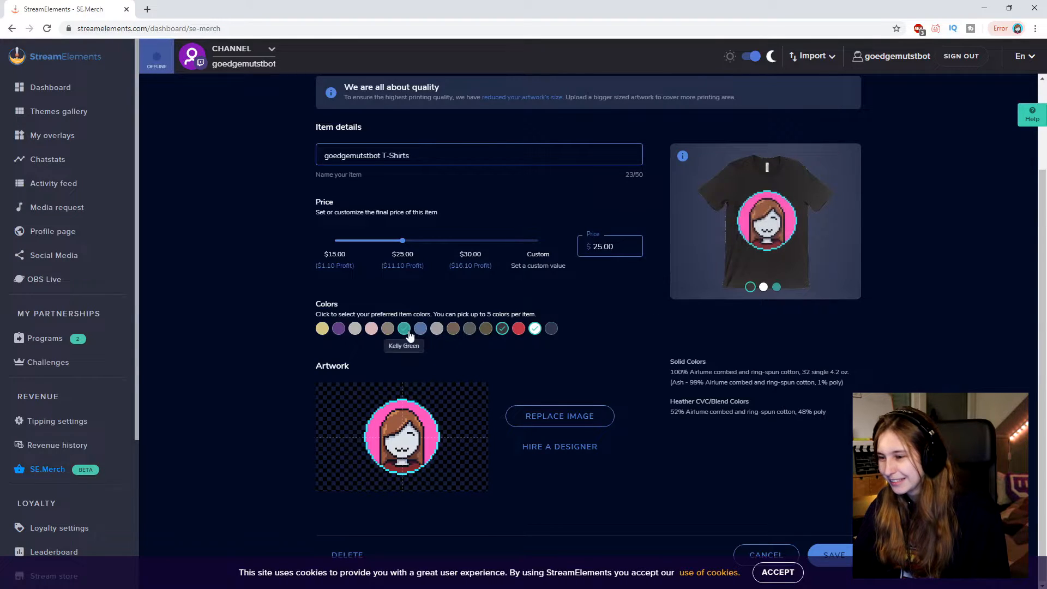
click(776, 288)
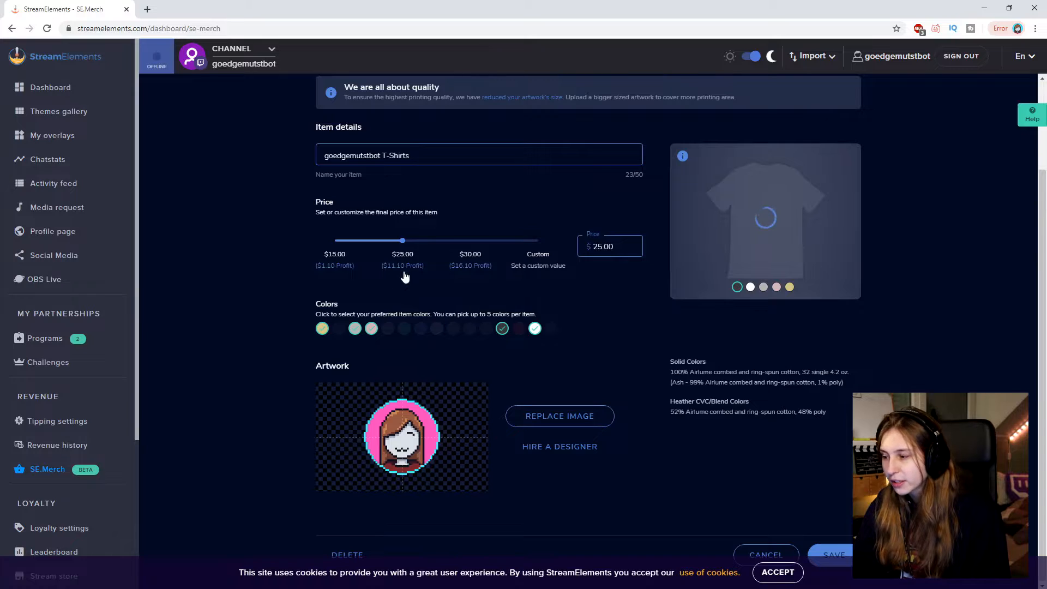
Set a custom price of $32 for the T-shirt
click(536, 269)
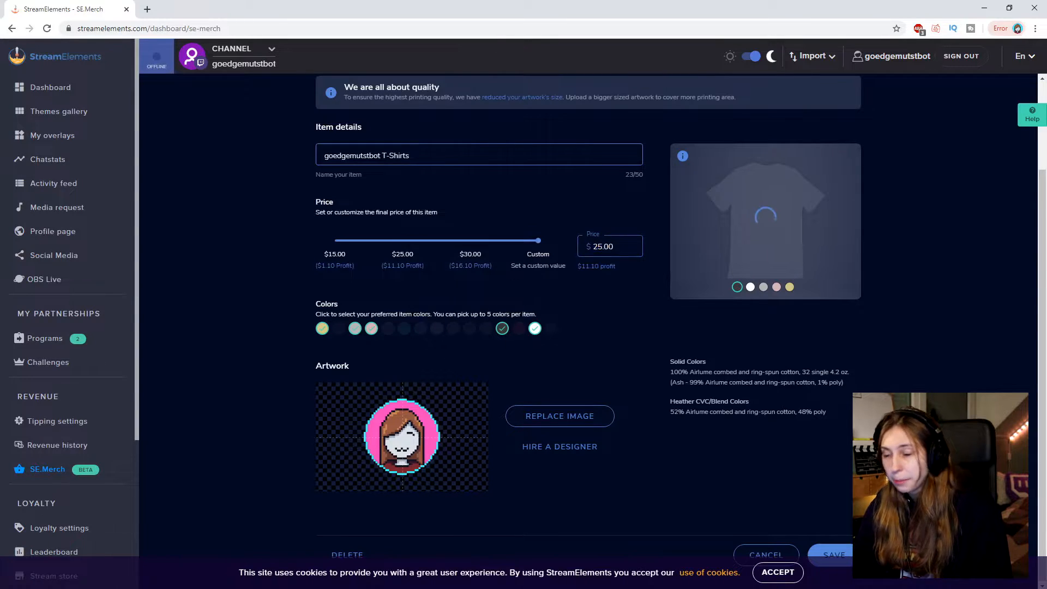
text(32)
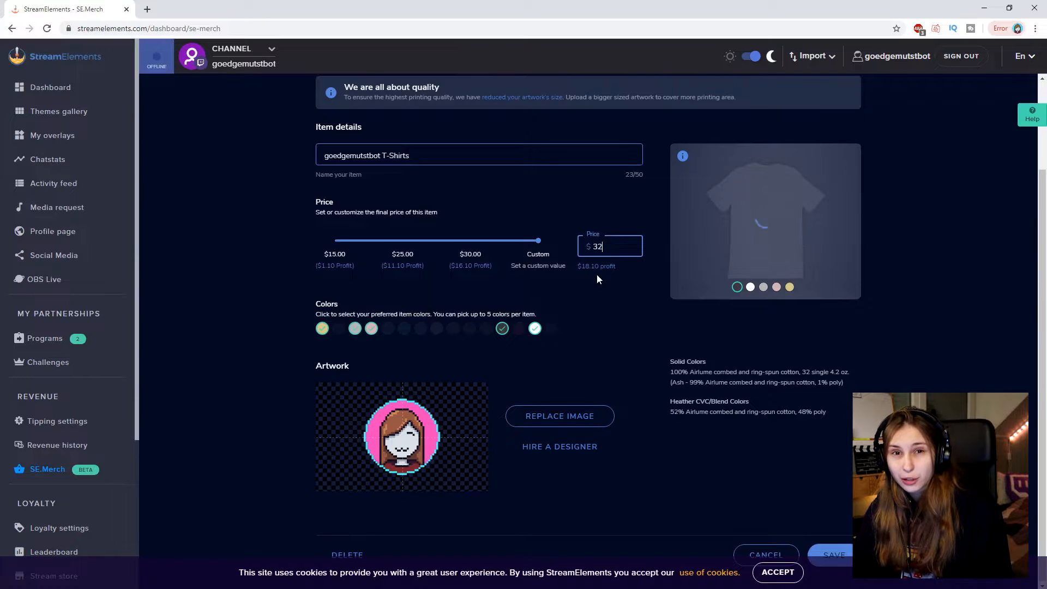
View the T-shirt's Design page and return to its item details
scroll(596, 274, up, 3)
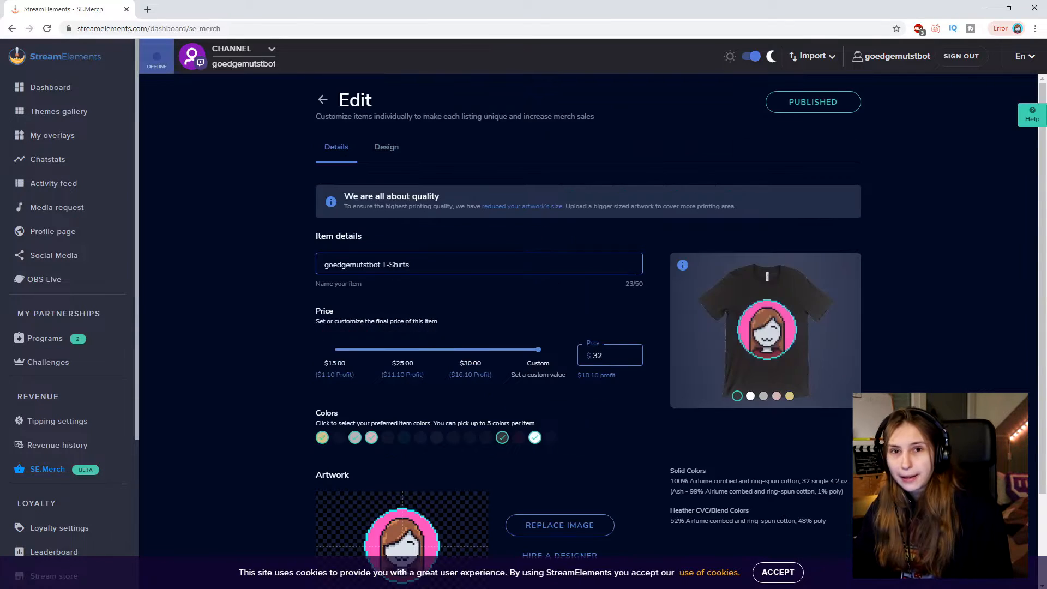
click(382, 147)
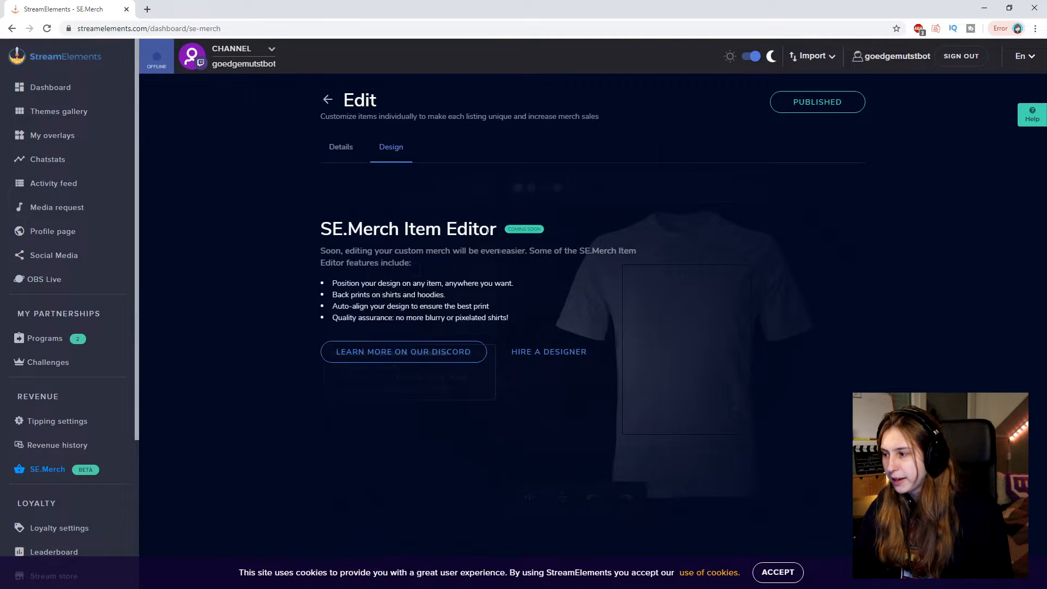
click(342, 149)
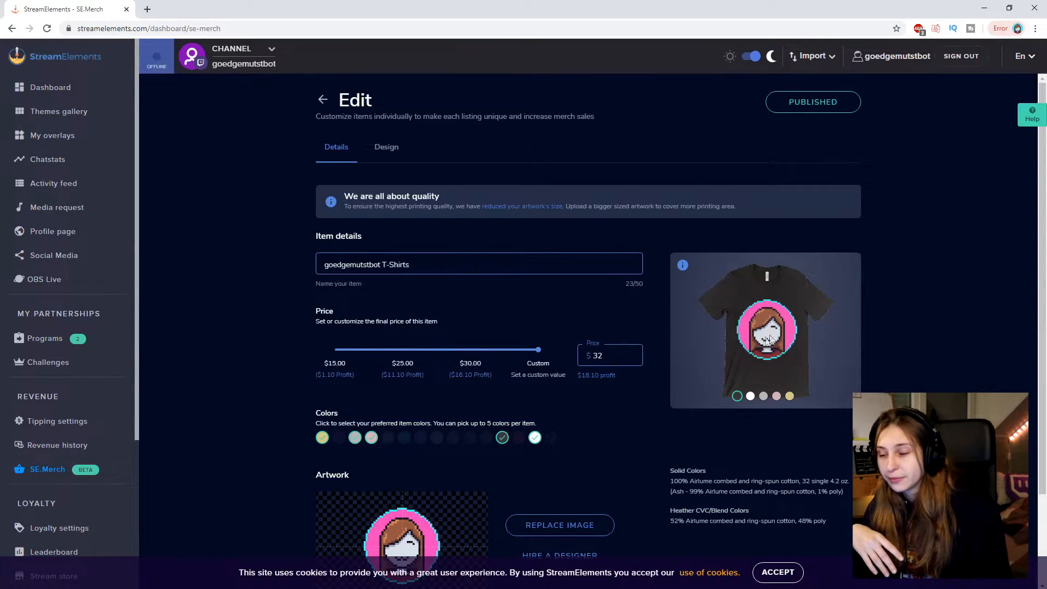
Save the T-shirt's changed details and proceed with the item update
scroll(843, 544, down, 2)
click(840, 550)
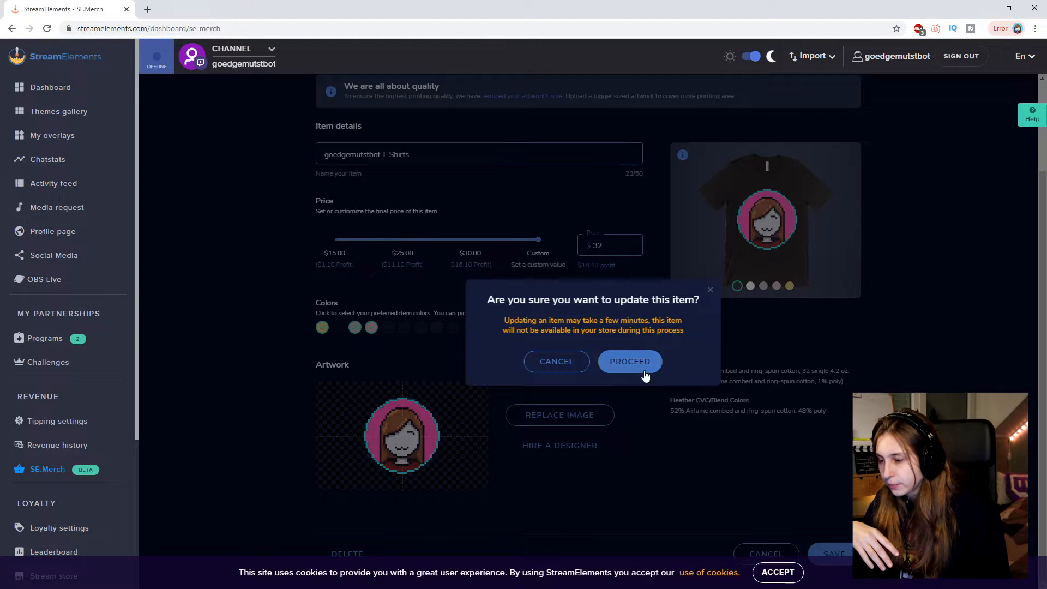
click(630, 361)
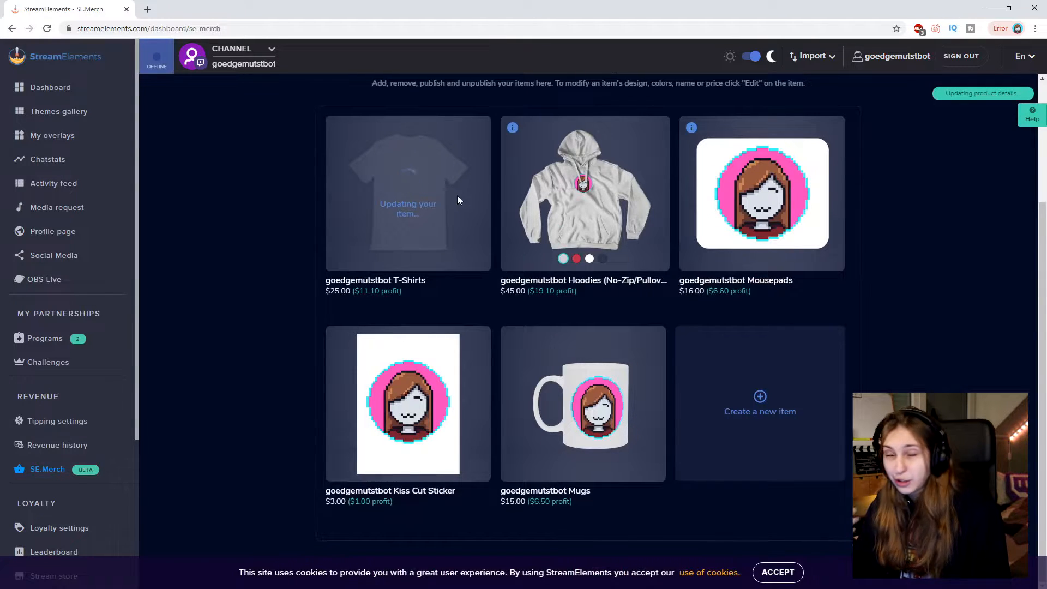
Review the details of the hoodie, mousepad and kiss cut sticker items, leaving them without saving changes
click(582, 203)
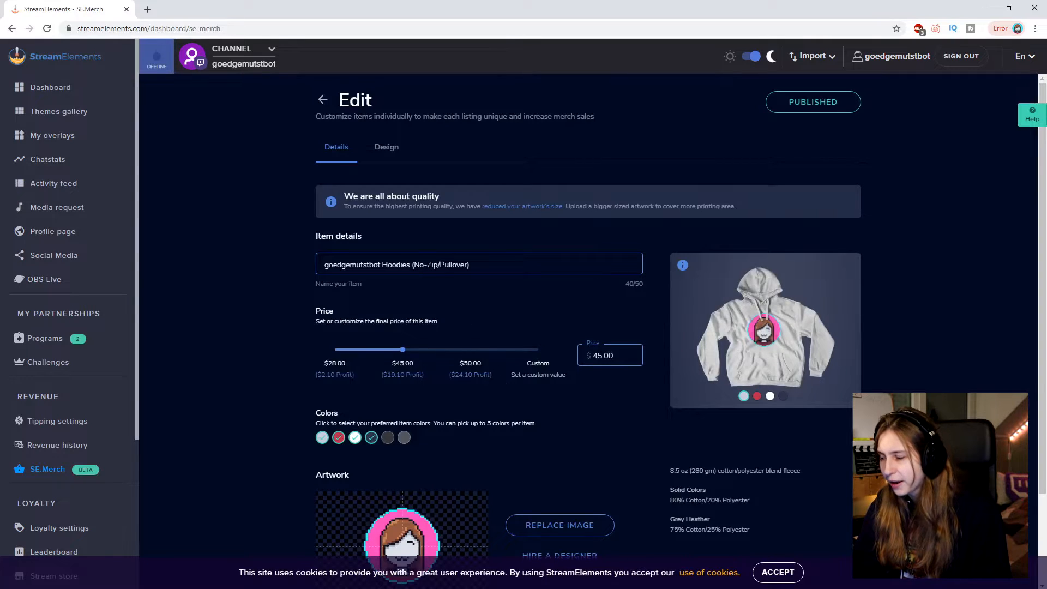
scroll(514, 289, down, 2)
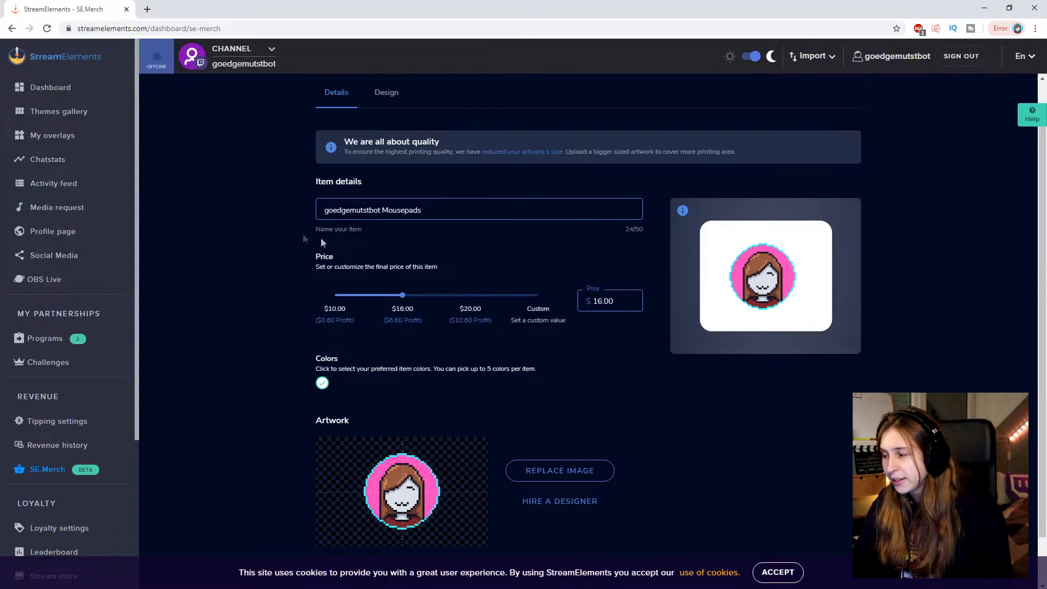
scroll(764, 435, down, 1)
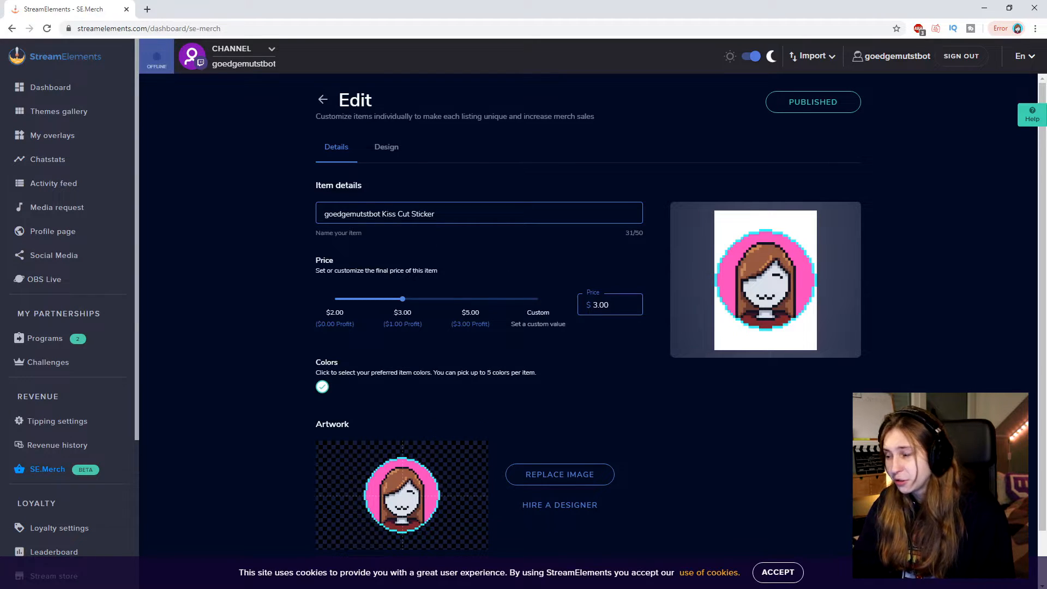
click(387, 216)
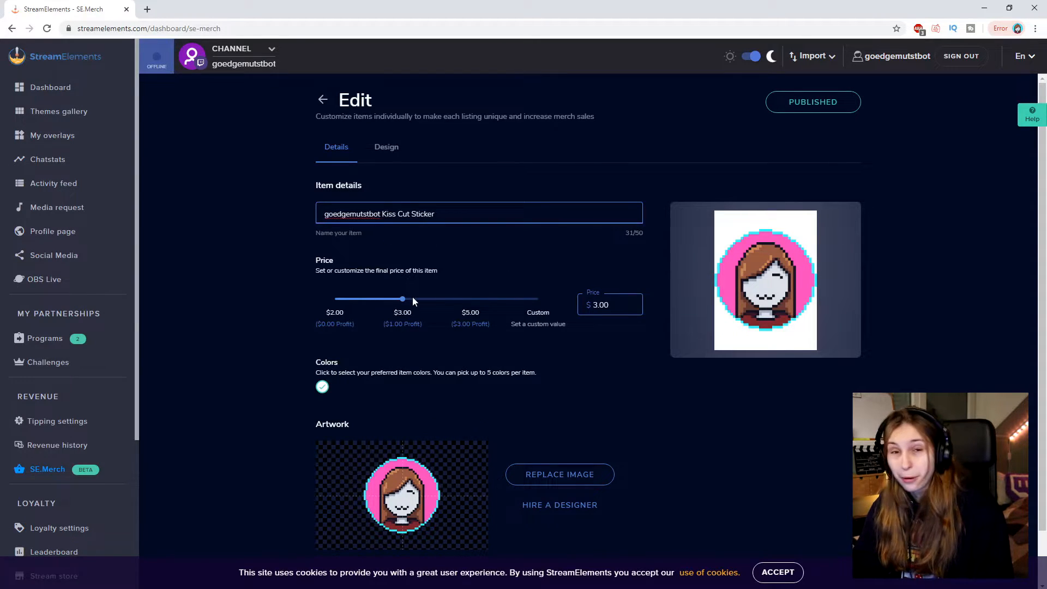
scroll(627, 437, down, 1)
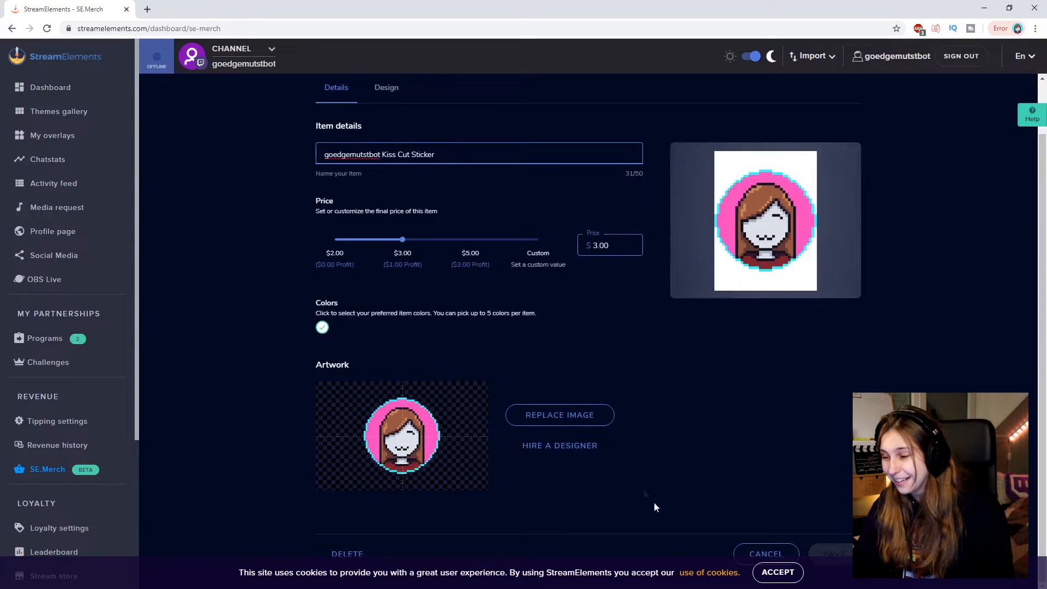
click(771, 548)
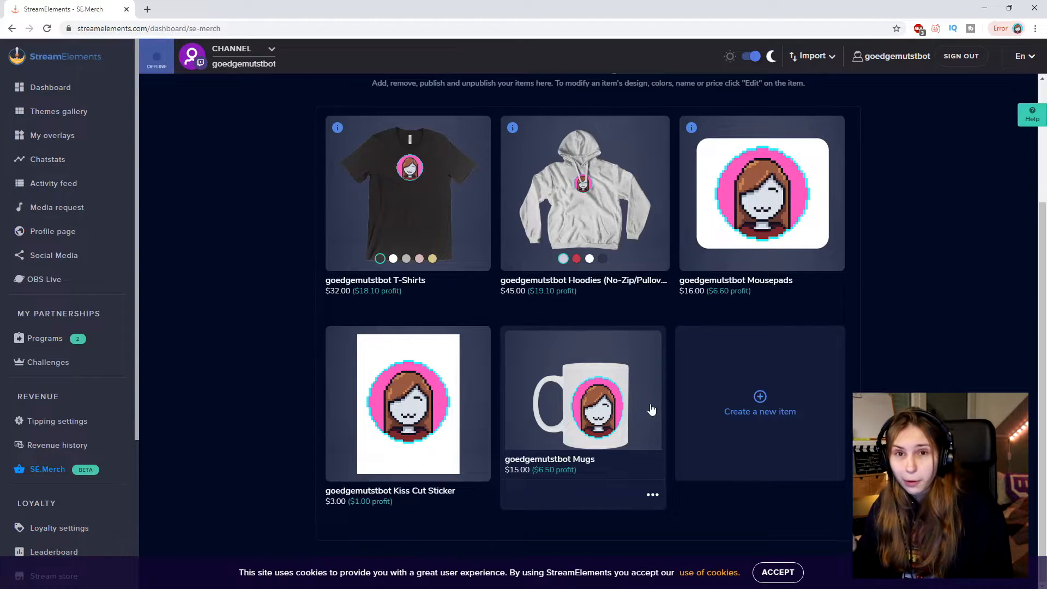
Try creating a new T-shirt item with cyberwindow.png as its artwork and check the preview
click(739, 407)
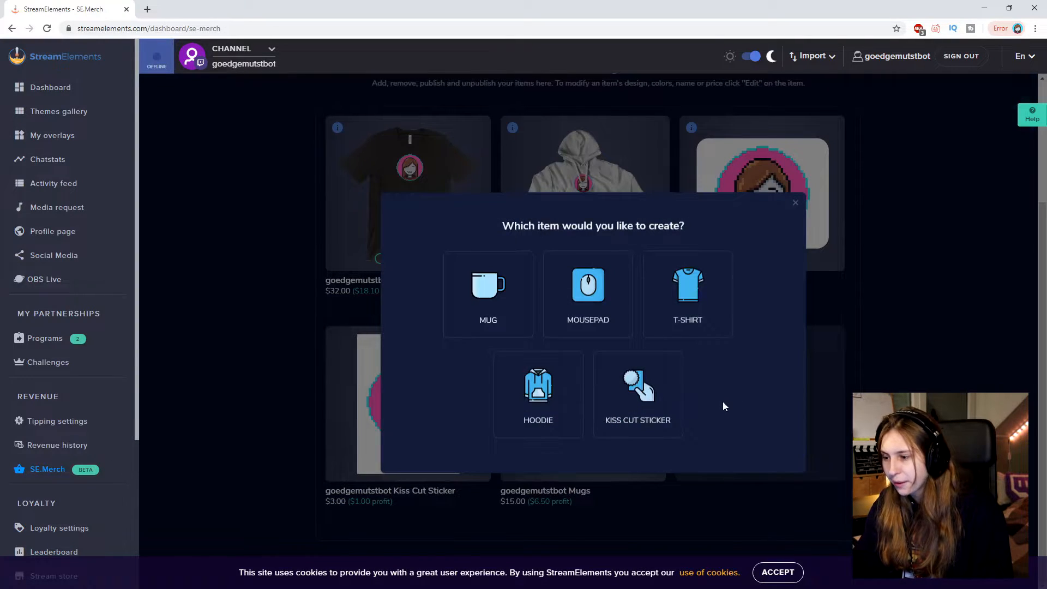
click(692, 304)
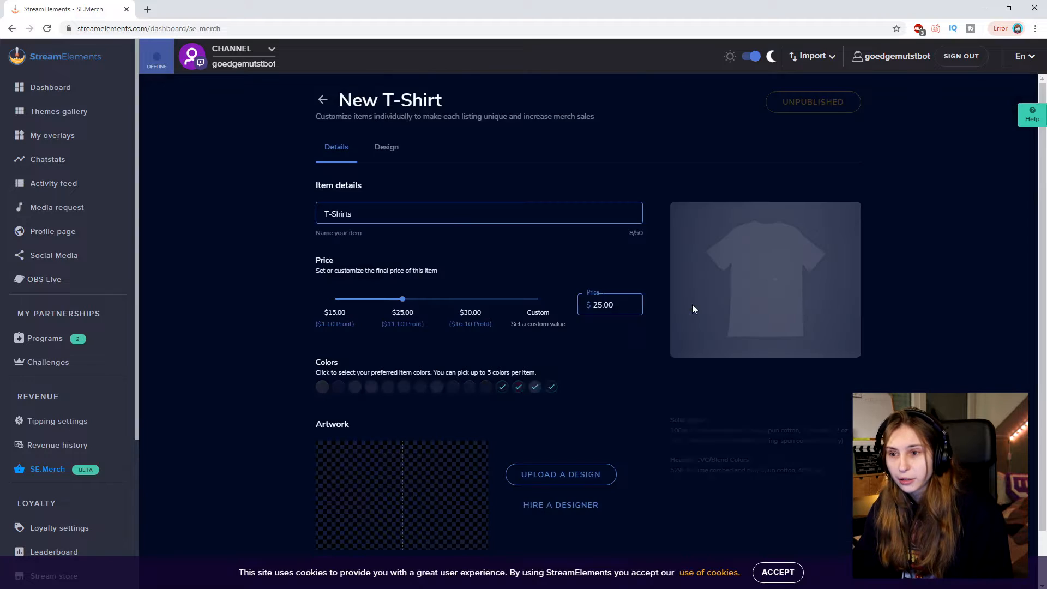
click(571, 473)
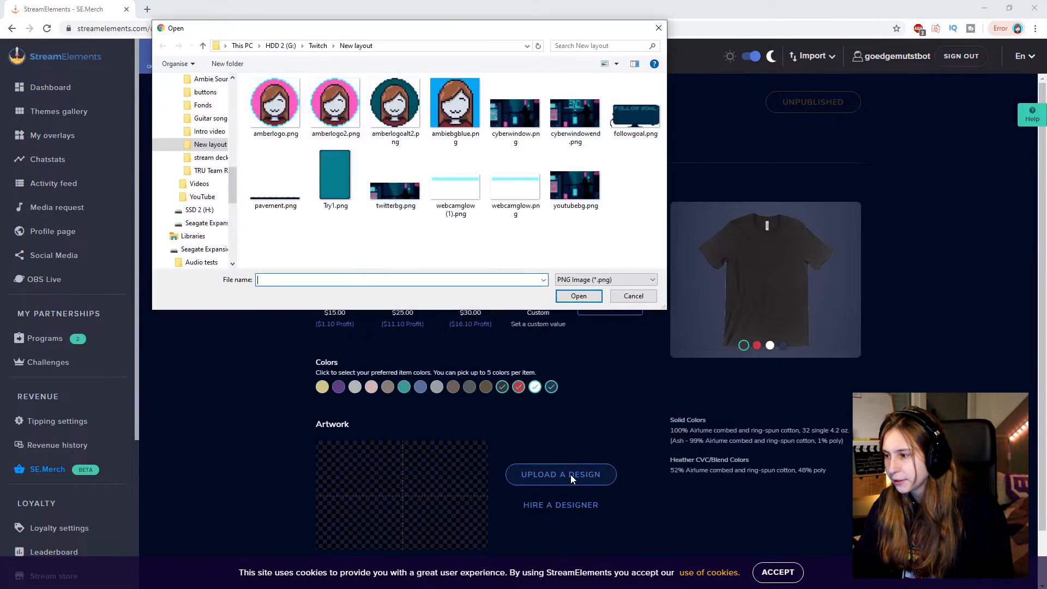
click(515, 117)
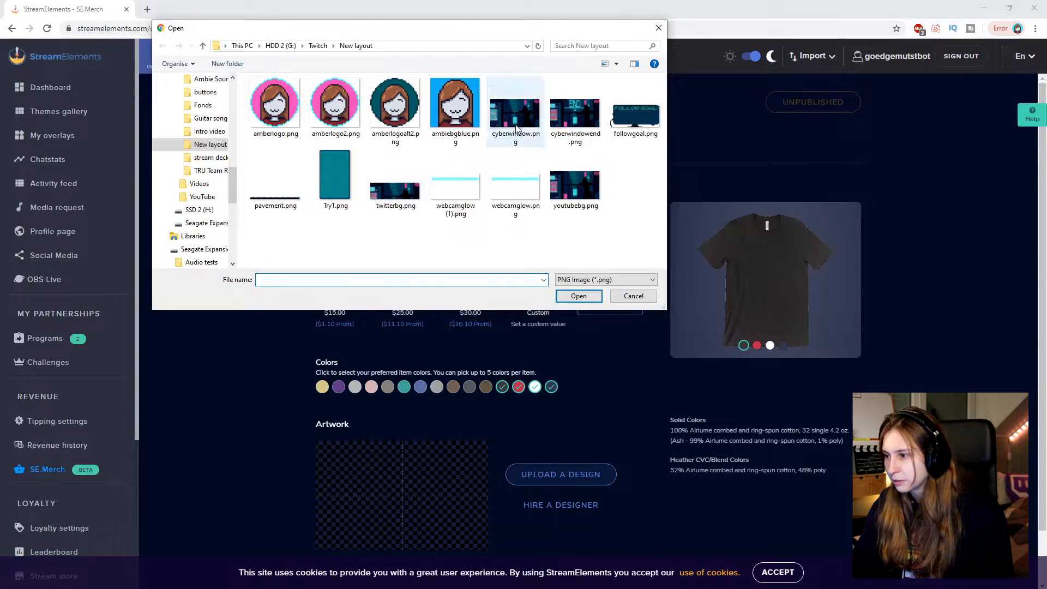
double_click(517, 127)
scroll(646, 244, down, 2)
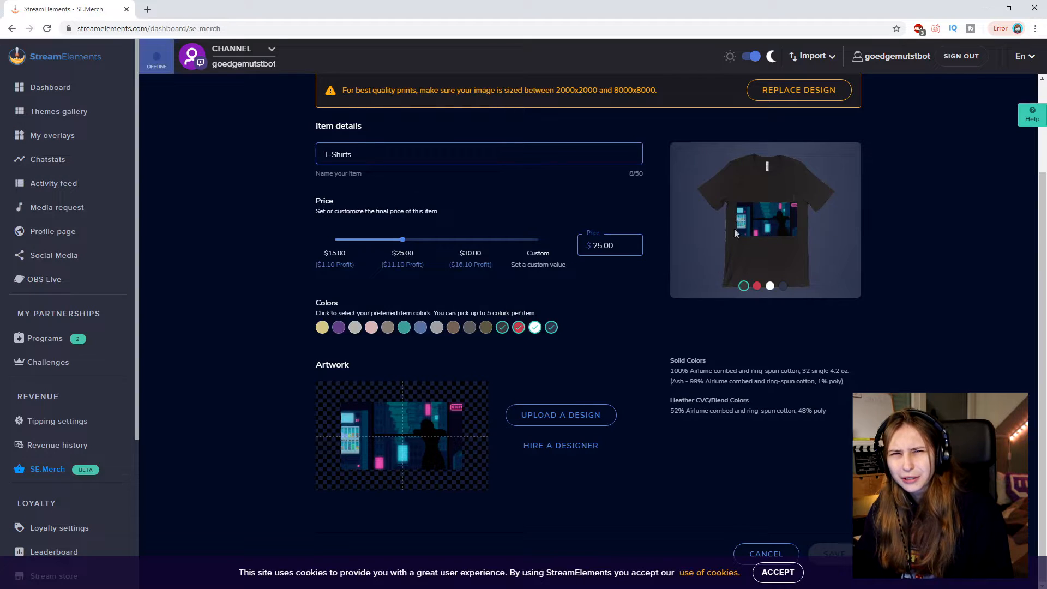
scroll(701, 244, up, 2)
scroll(701, 244, down, 2)
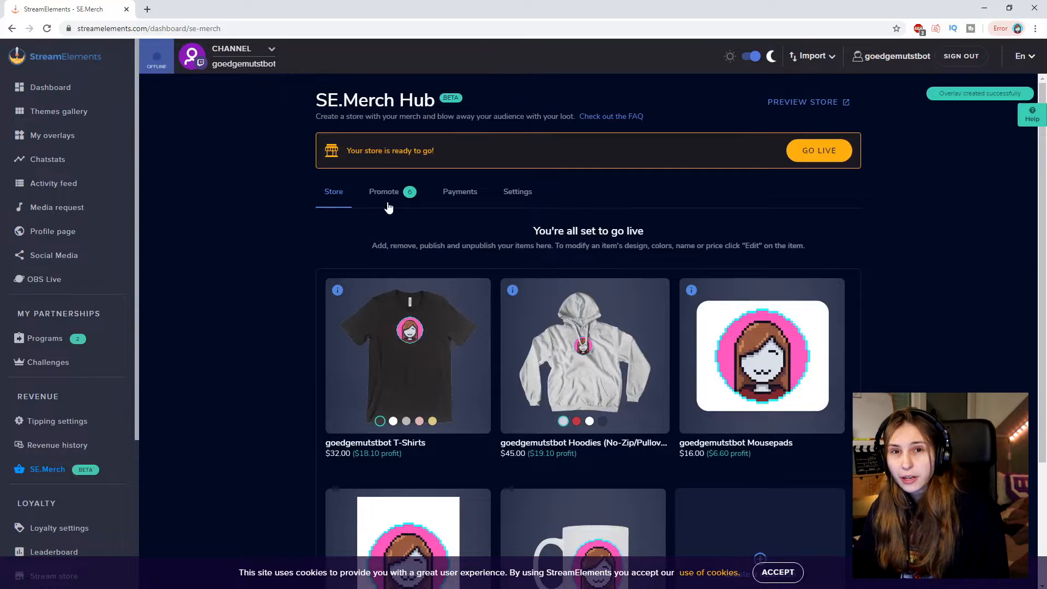
Look through the store's Promote checklist of tasks for boosting merch sales
click(391, 196)
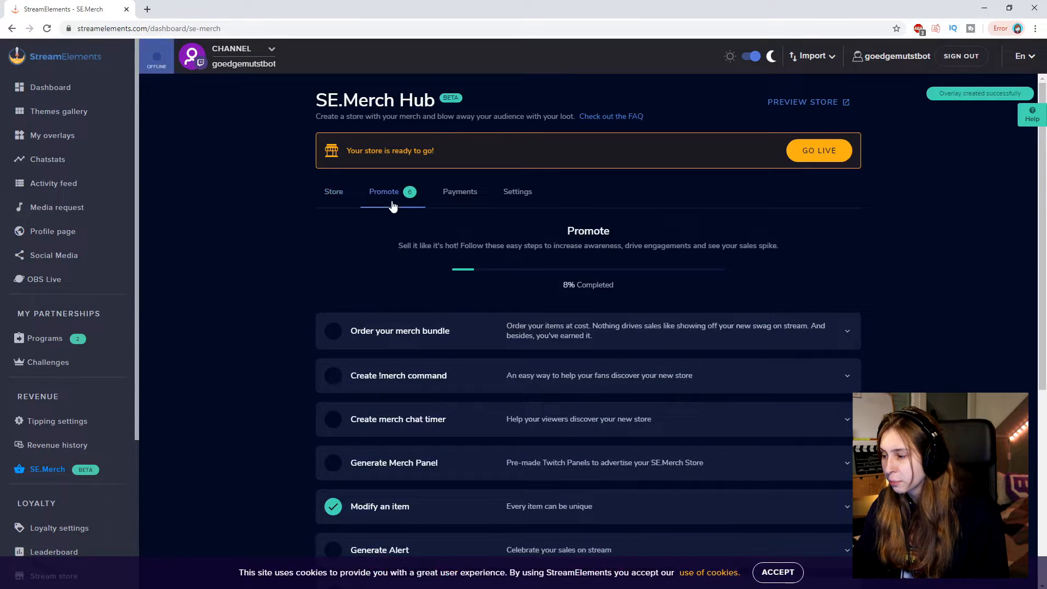
scroll(415, 234, down, 2)
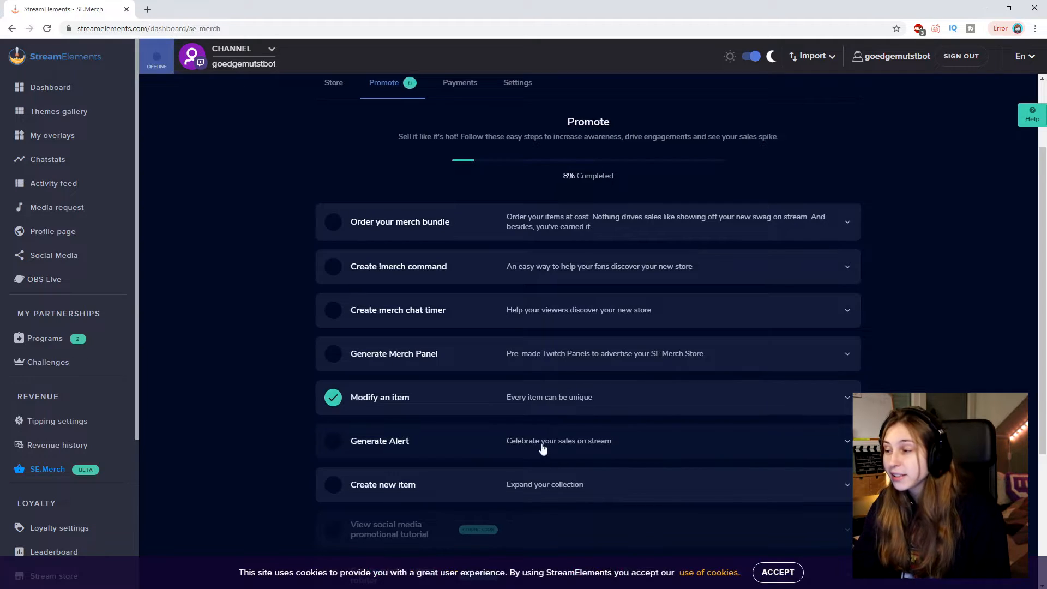
scroll(432, 345, up, 2)
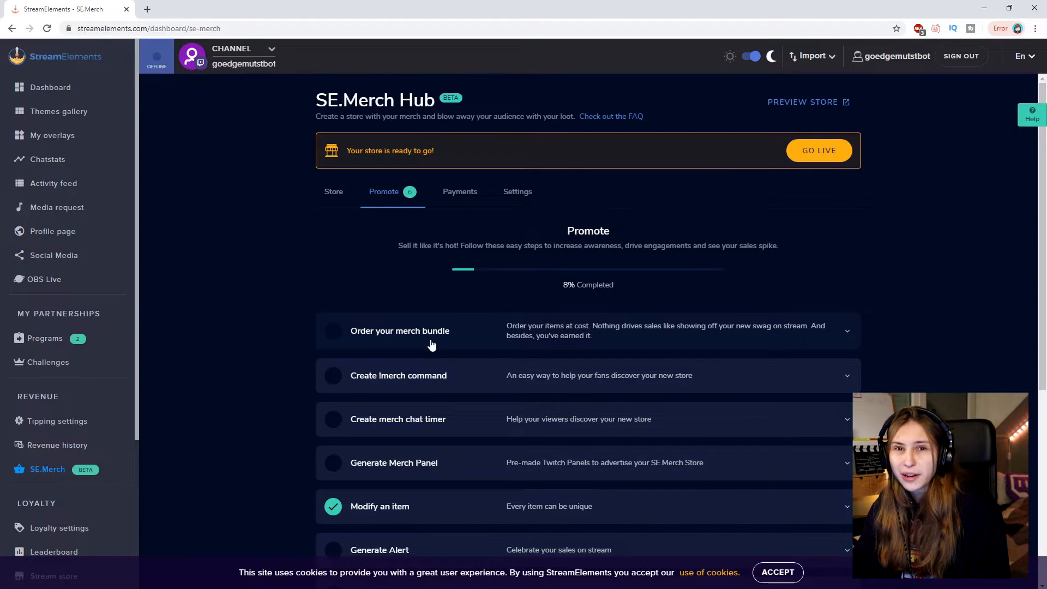
Check the store's payments and settings, and view the example merch store in Firefox before returning to the dashboard
click(461, 197)
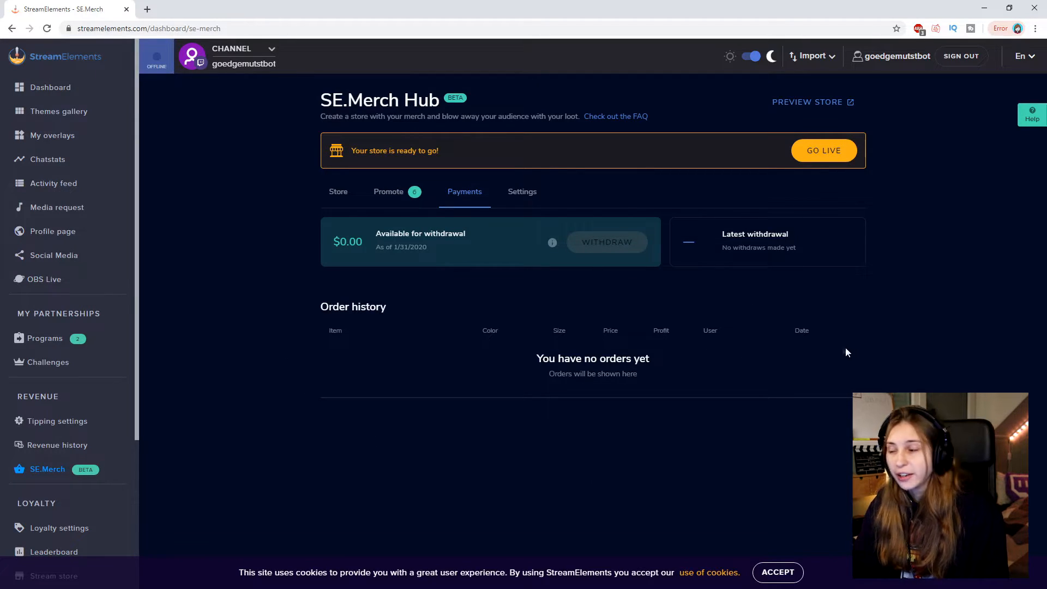
click(521, 192)
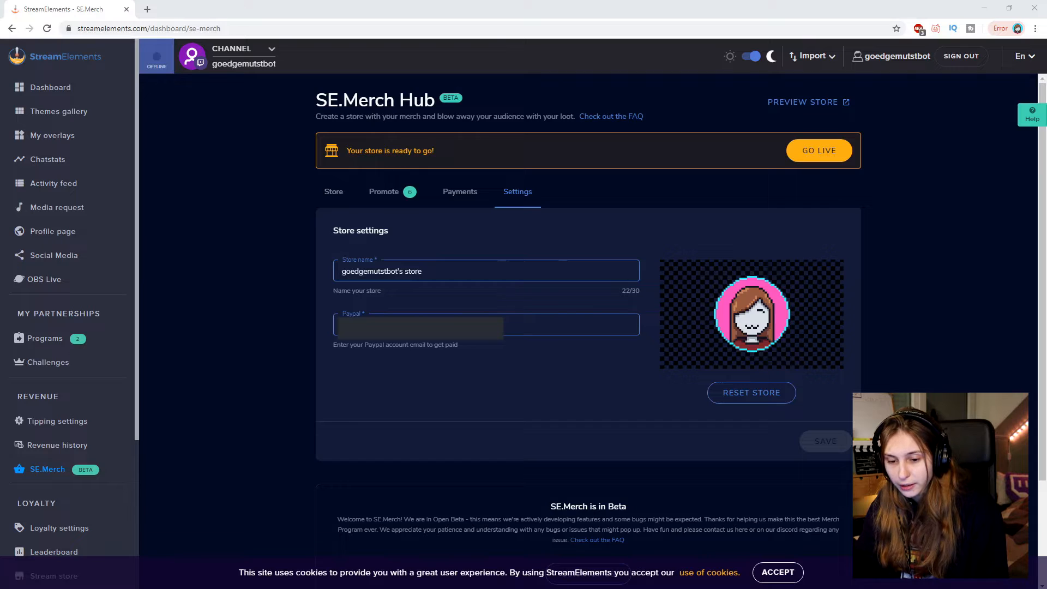
key(alt+Tab)
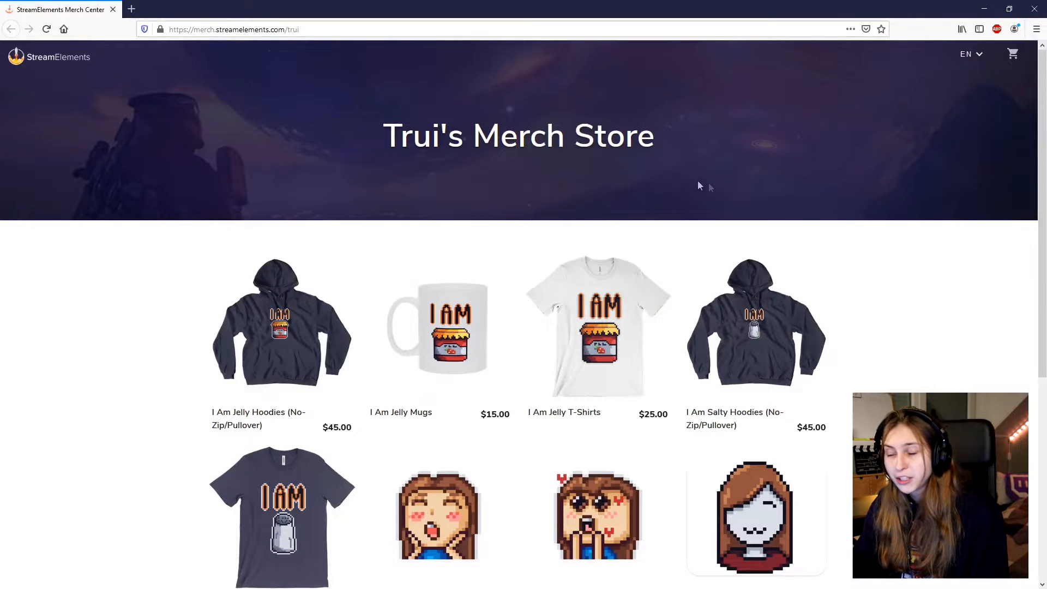
key(alt+Tab)
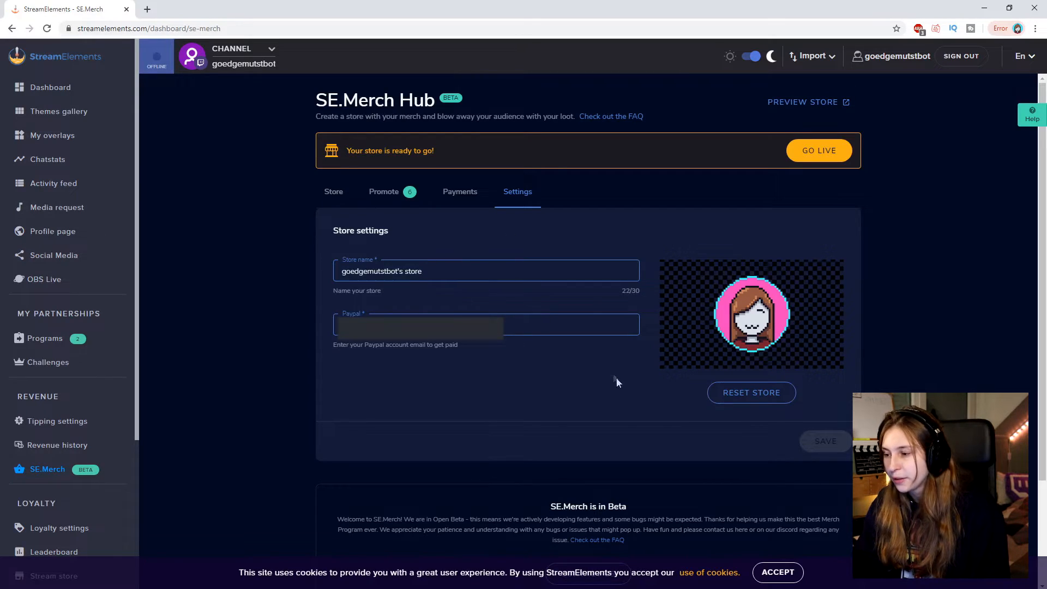
Take the merch store live and check the items on its public page
click(820, 152)
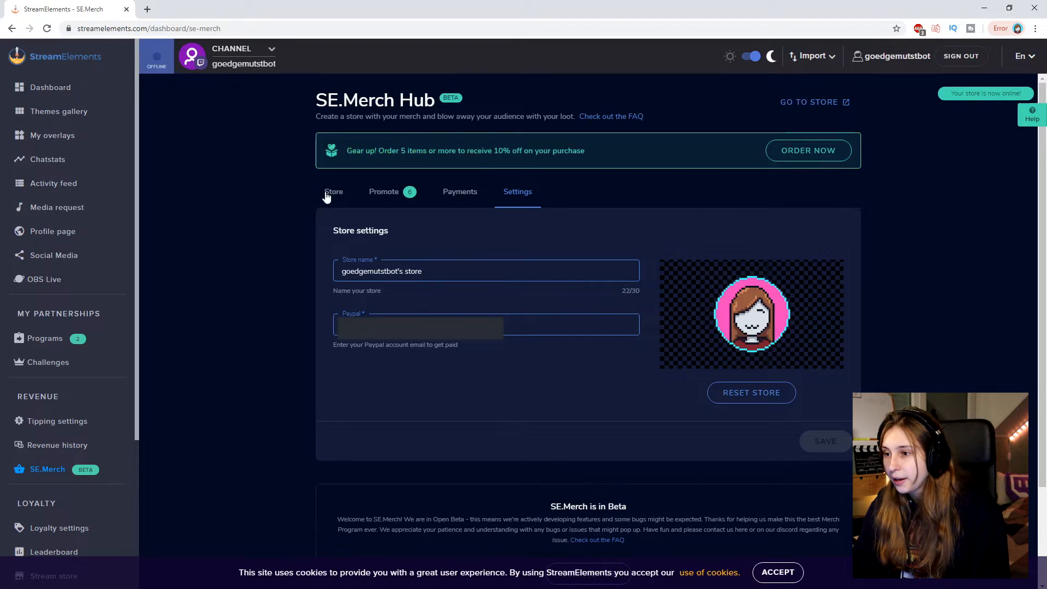
click(791, 108)
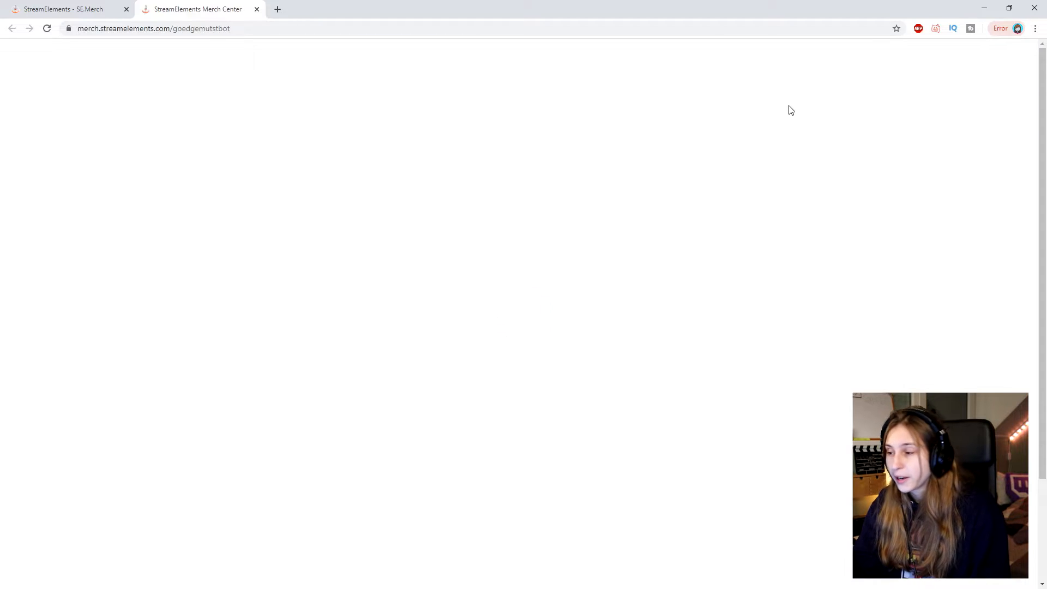
scroll(787, 209, down, 1)
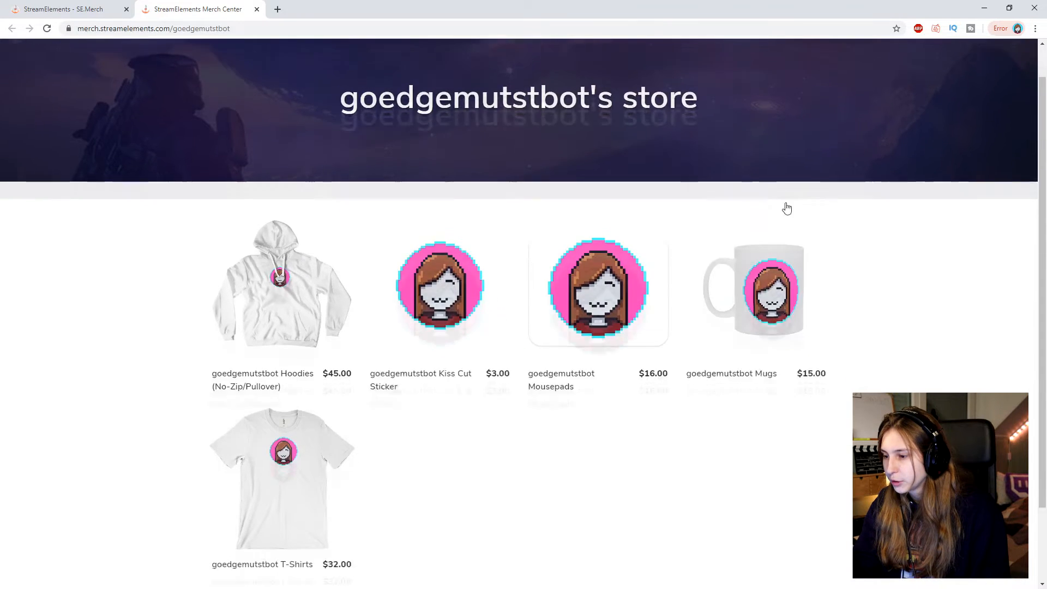
scroll(787, 209, down, 2)
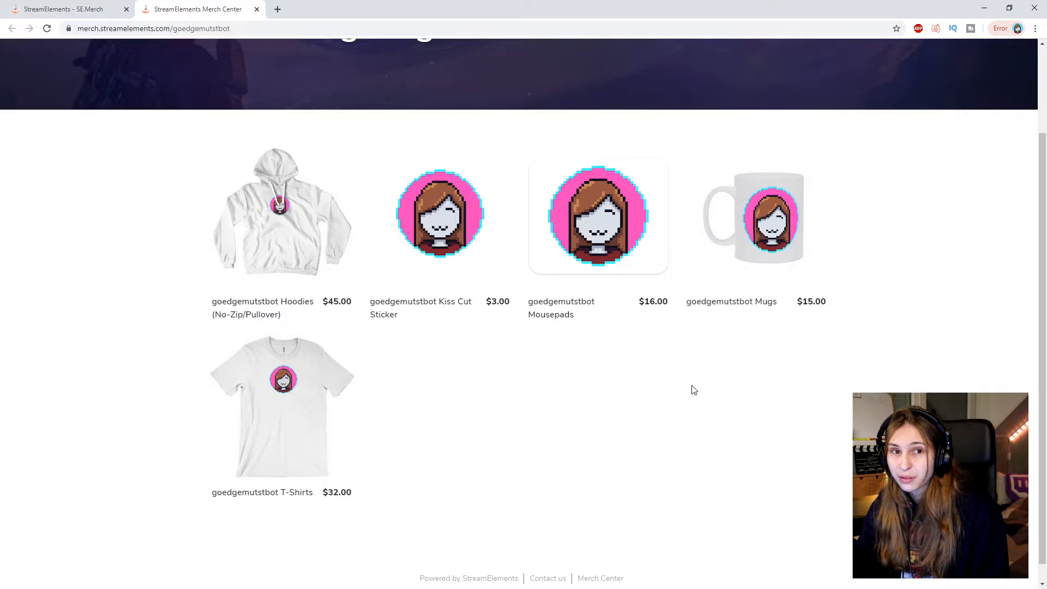
key(ctrl+w)
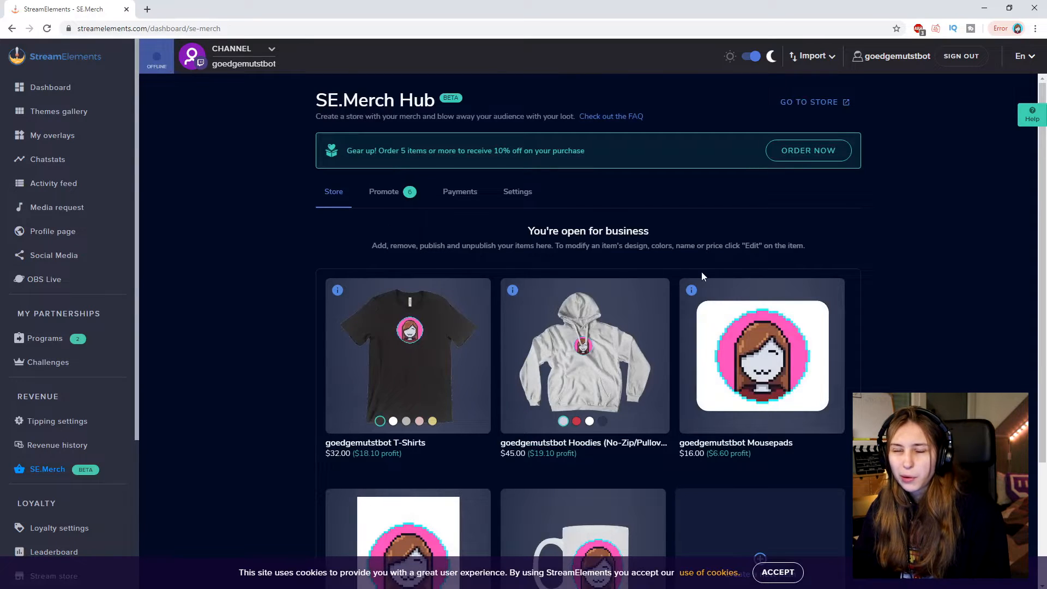
Delete the T-shirt item from the store, accepting the cookie notice along the way
click(411, 333)
scroll(402, 344, down, 3)
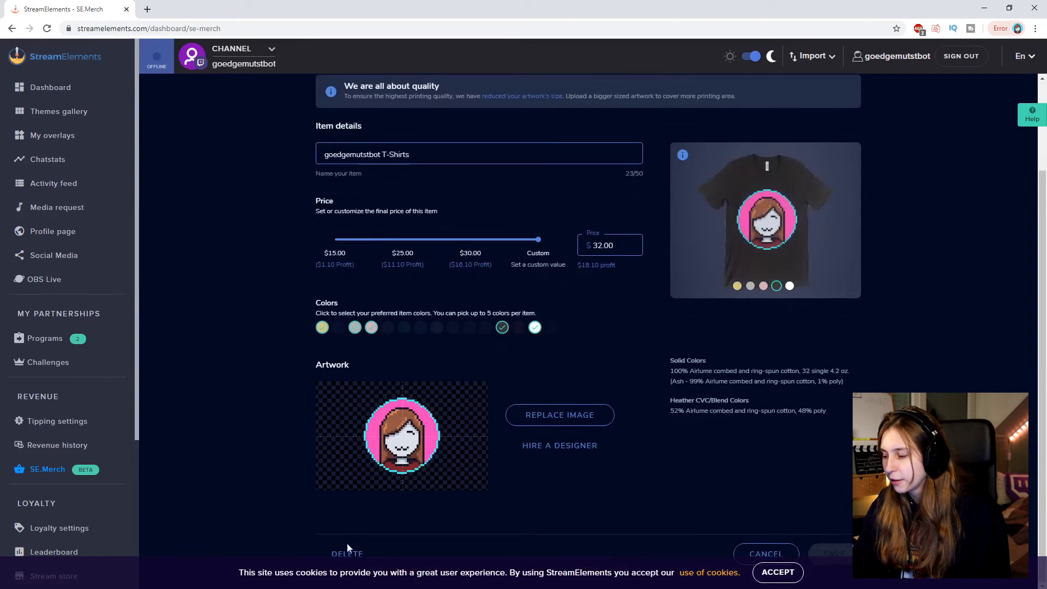
click(778, 572)
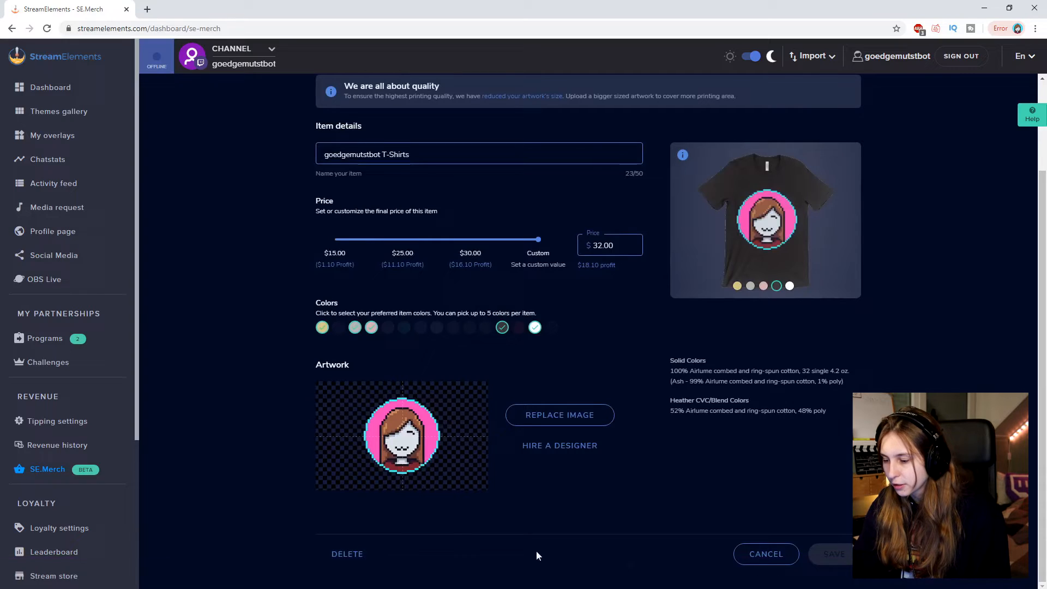
click(347, 554)
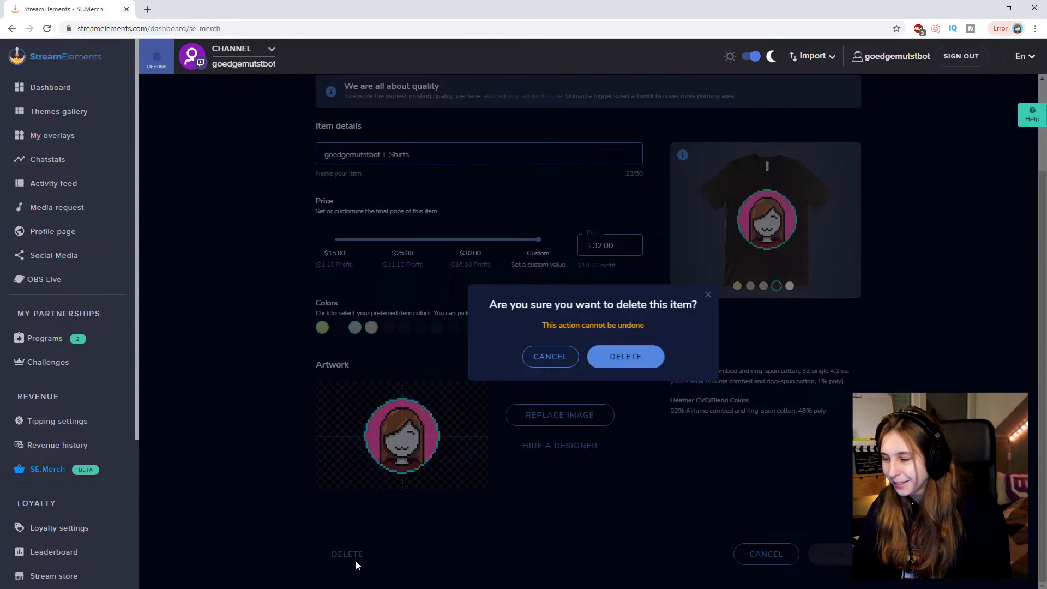
click(623, 359)
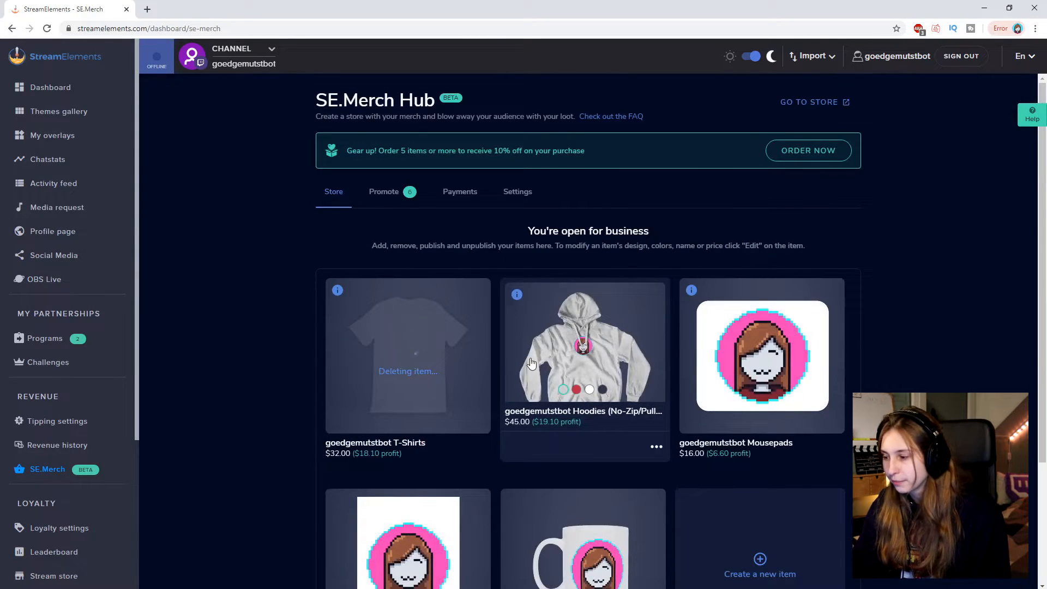
Delete the No-Zip/Pullover hoodie item from the store
click(581, 371)
scroll(492, 427, down, 3)
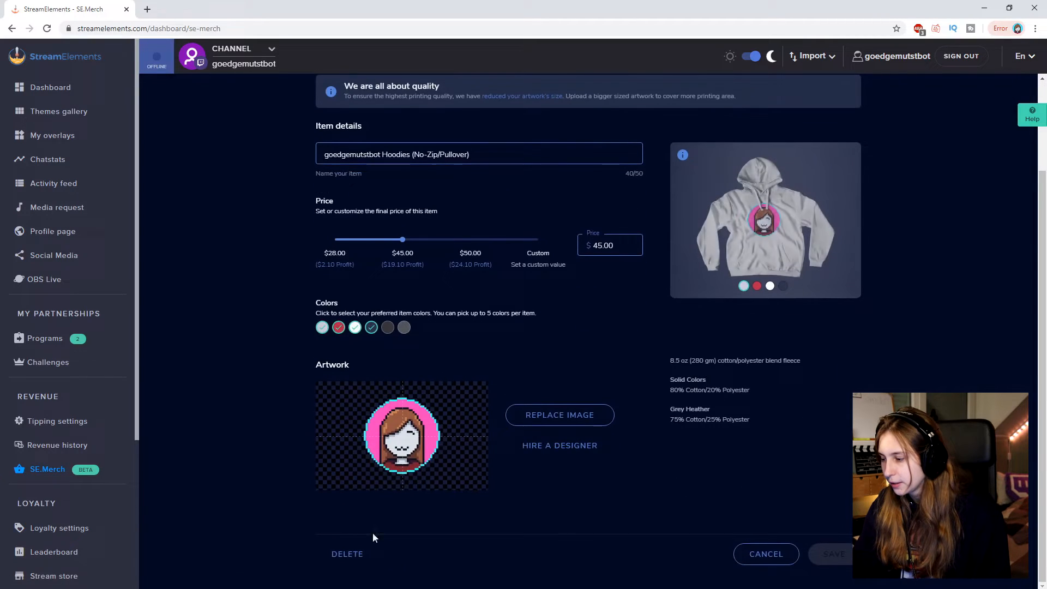
click(349, 555)
click(609, 358)
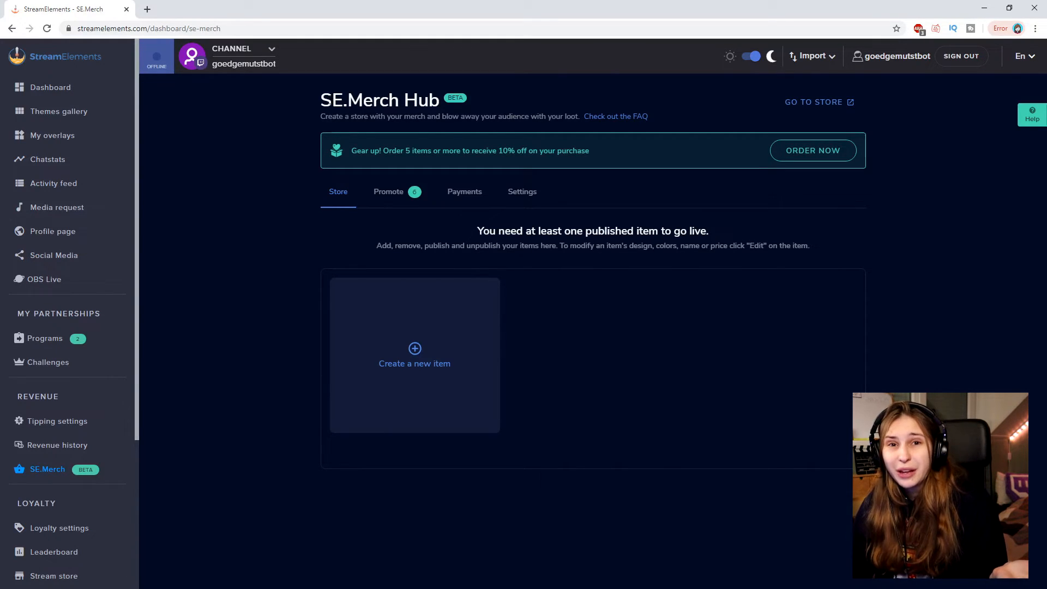
Expand the Generate Alert task in the store's promotion checklist and select its overlay URL
click(398, 199)
scroll(395, 213, down, 3)
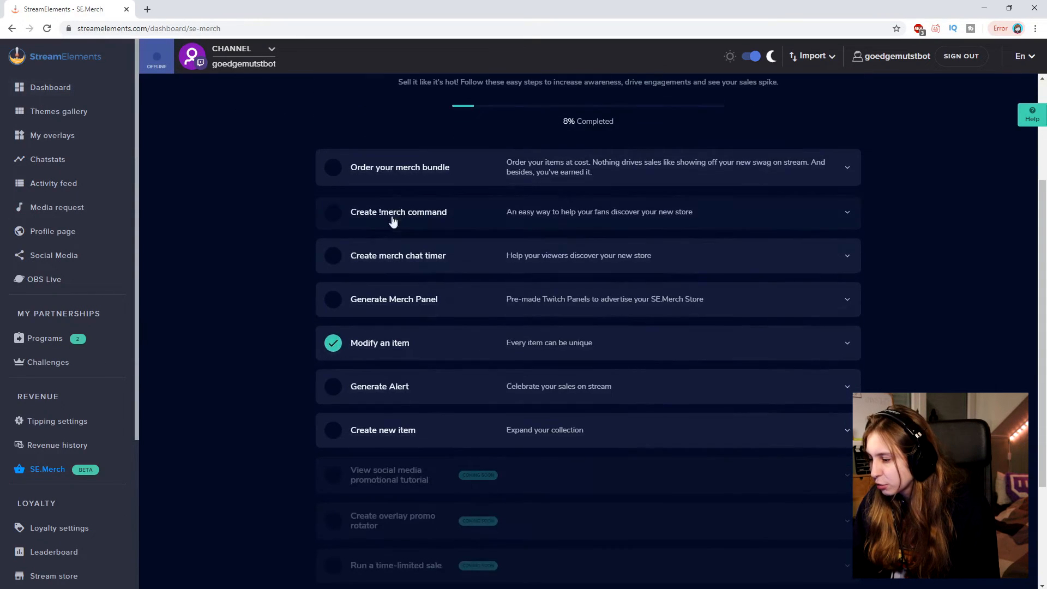
click(470, 391)
scroll(507, 398, down, 2)
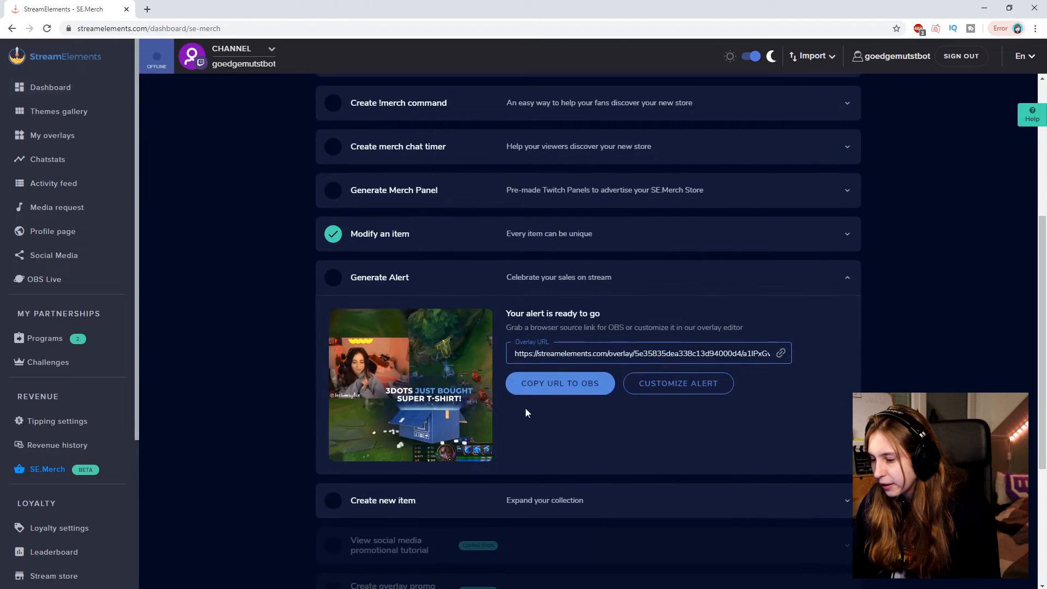
click(702, 354)
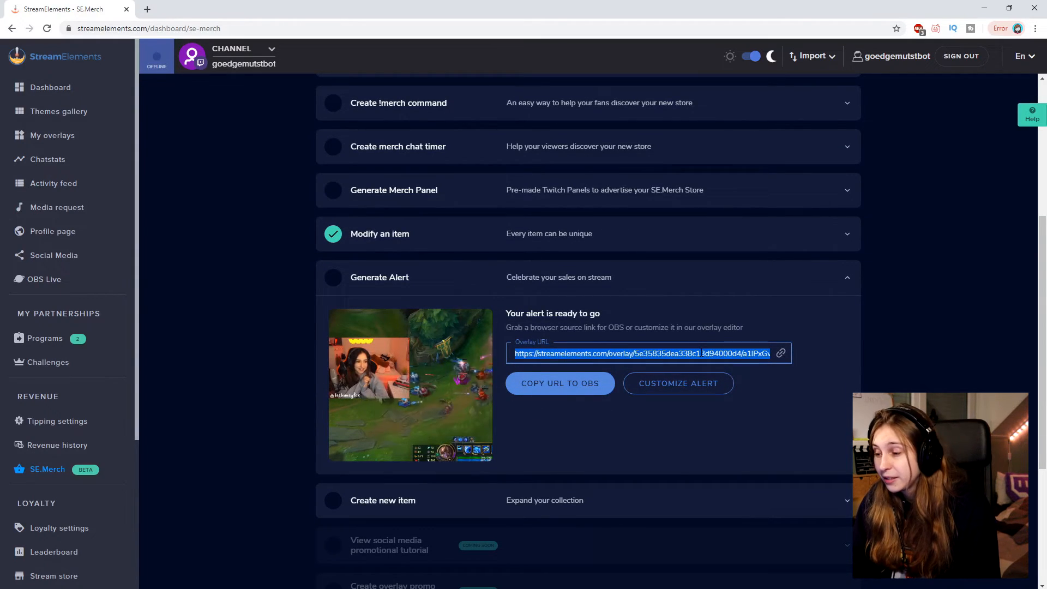
Switch to OBS and add a new browser source named Merch Alert to the current scene
key(alt+Tab)
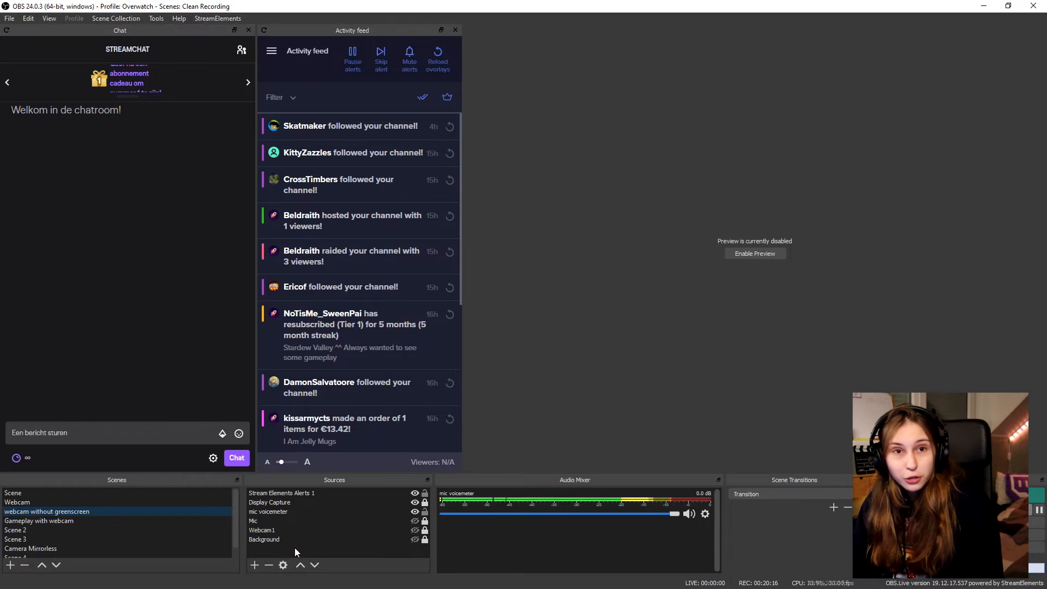
click(255, 565)
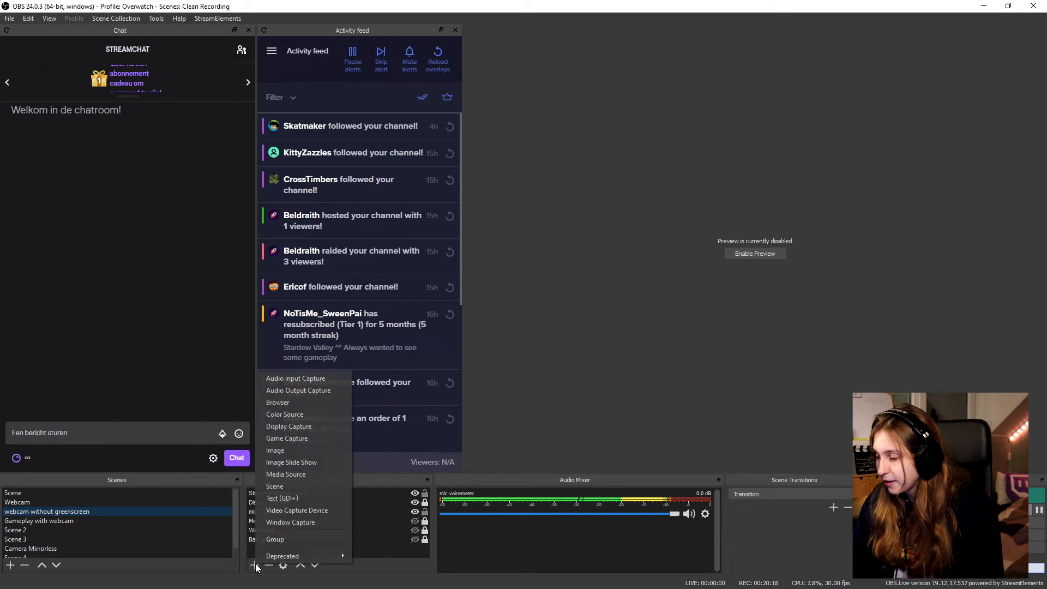
click(292, 403)
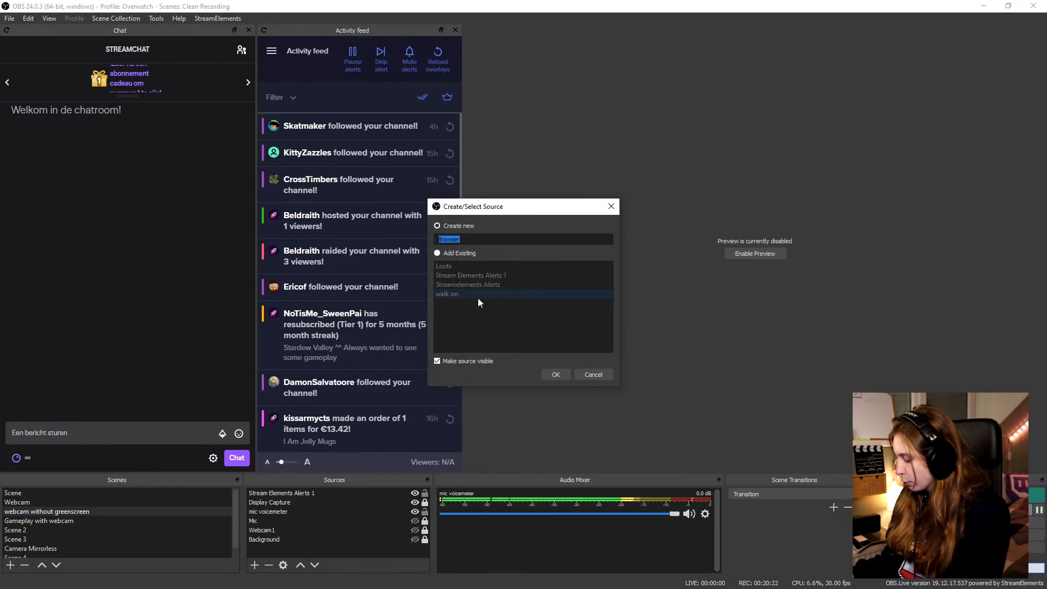
text(Merch Alert)
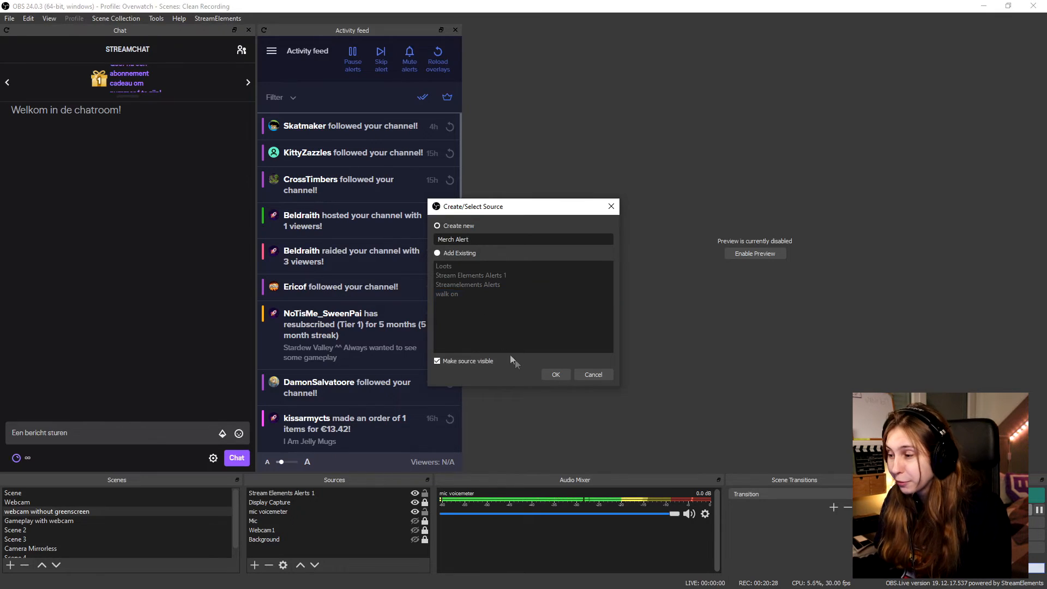
click(546, 372)
Configure the browser source with the placeholder URL "Url HERE", width 1920 and height 1080, clear its custom CSS and accept the properties
drag(548, 364, 367, 368)
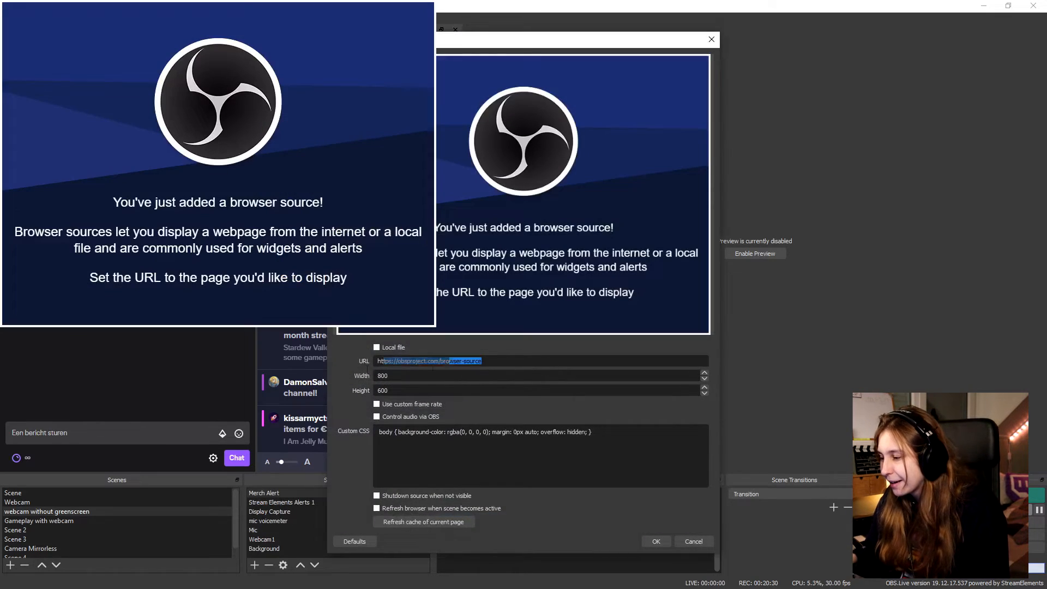
text(Url HERE)
key(Tab)
text(19)
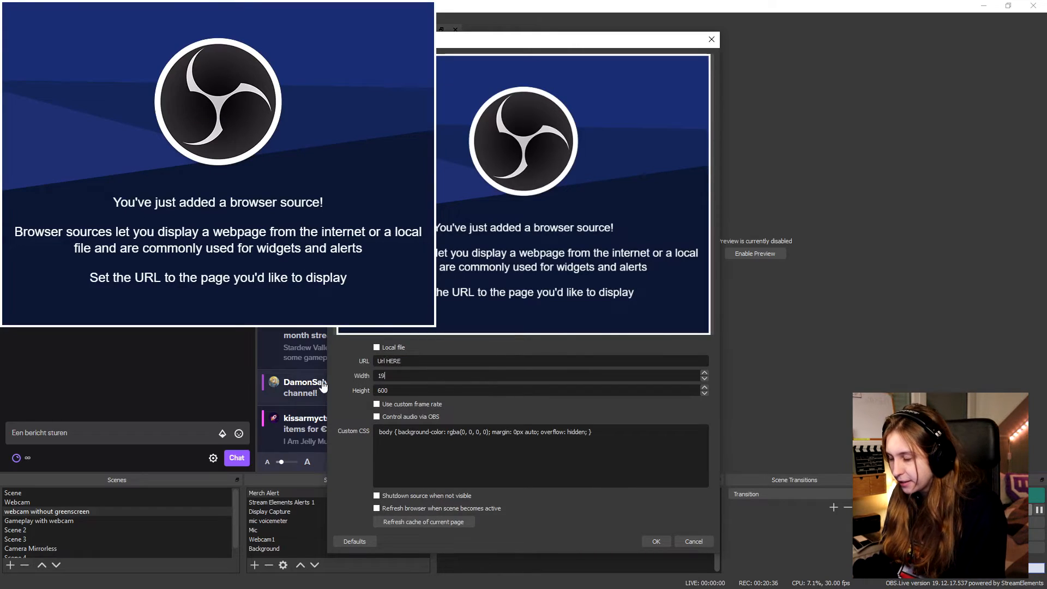
text(20)
key(Tab)
text(1080)
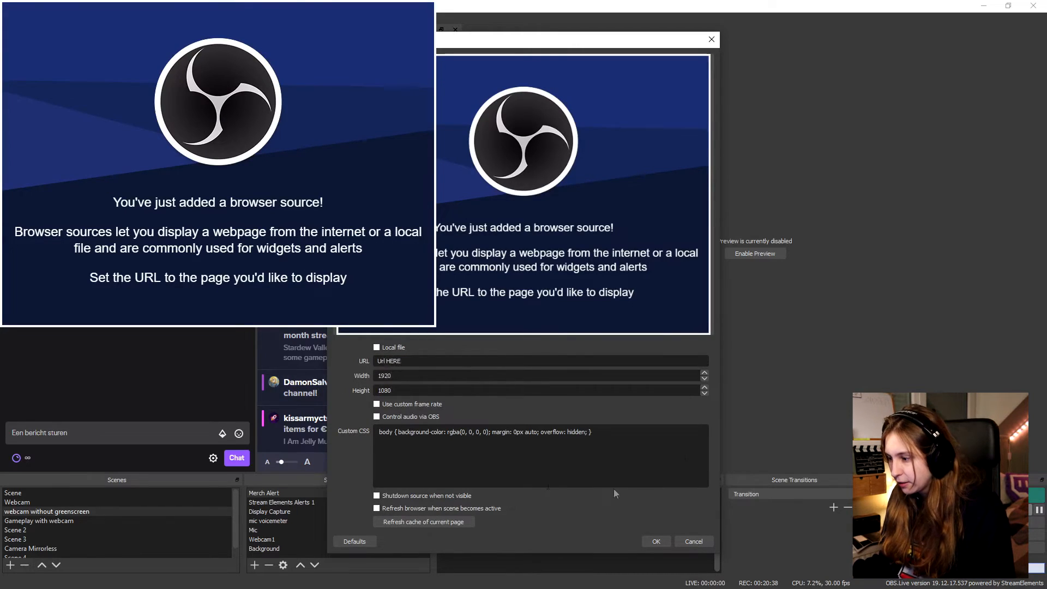
drag(612, 451, 214, 406)
key(BackSpace)
click(654, 541)
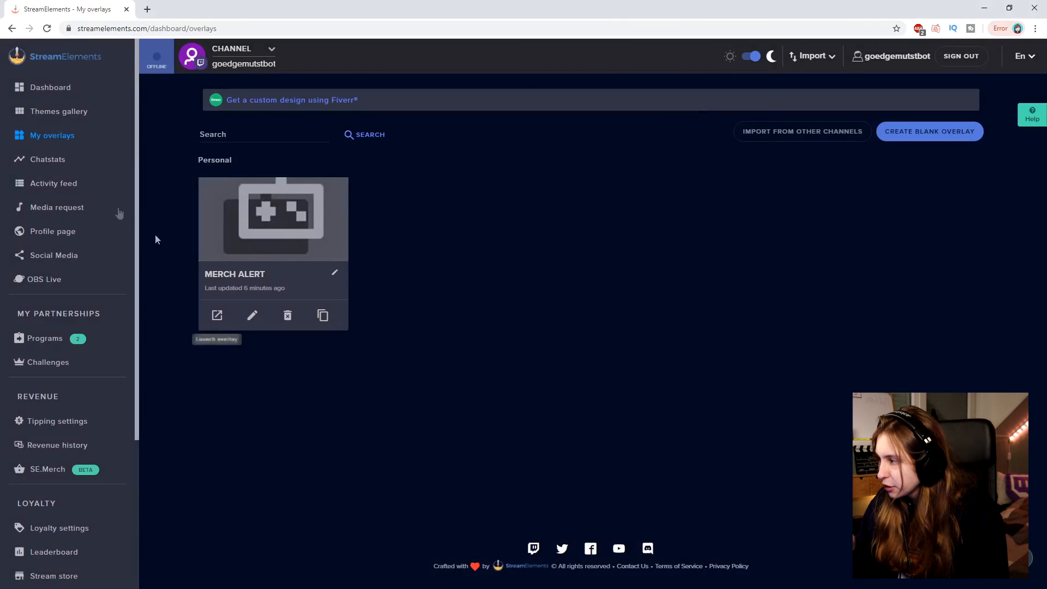
Create a blank 1080p overlay named Merch in StreamElements
click(927, 131)
click(507, 298)
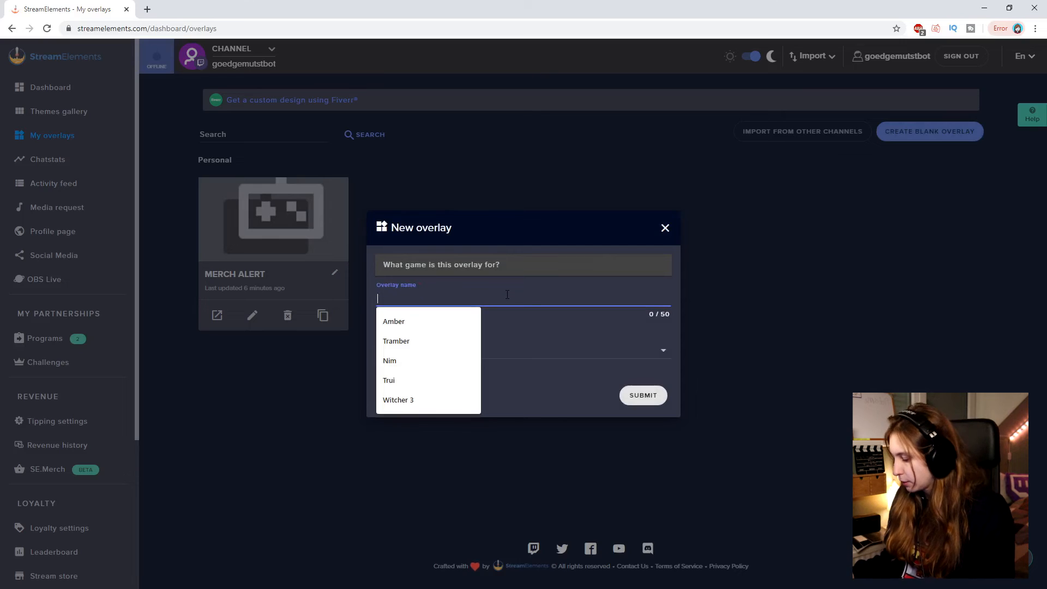
text(Merch)
click(659, 395)
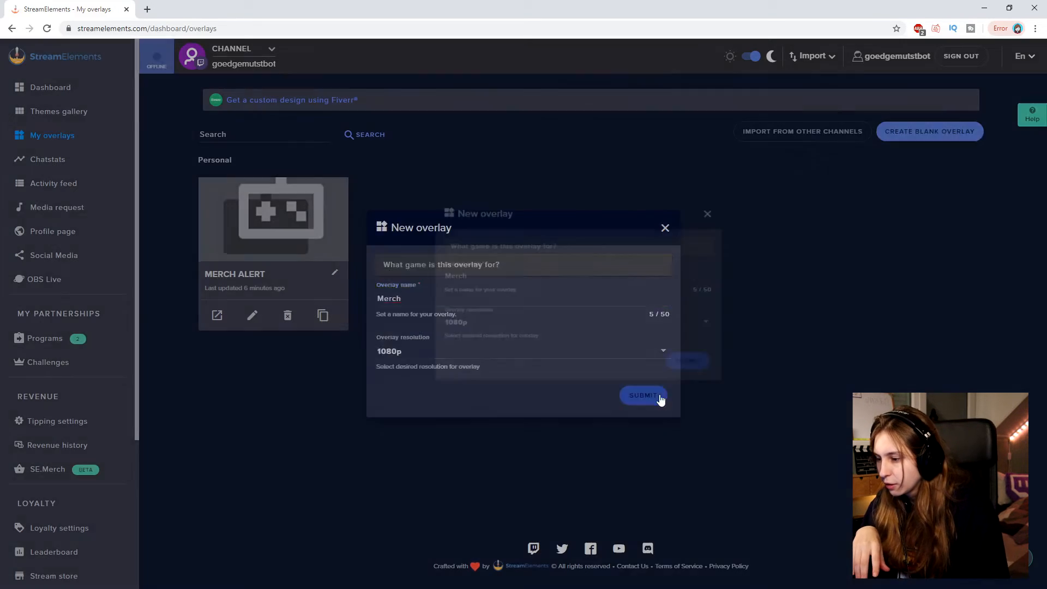
Open the new overlay in the editor and add the Merchandise Alert Box widget to it
click(253, 317)
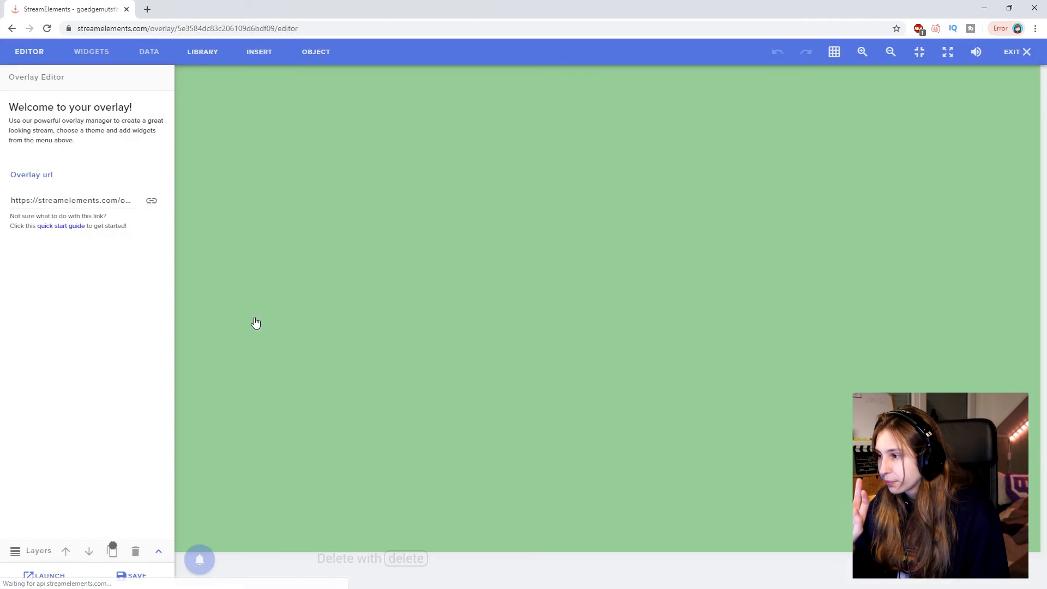
click(81, 58)
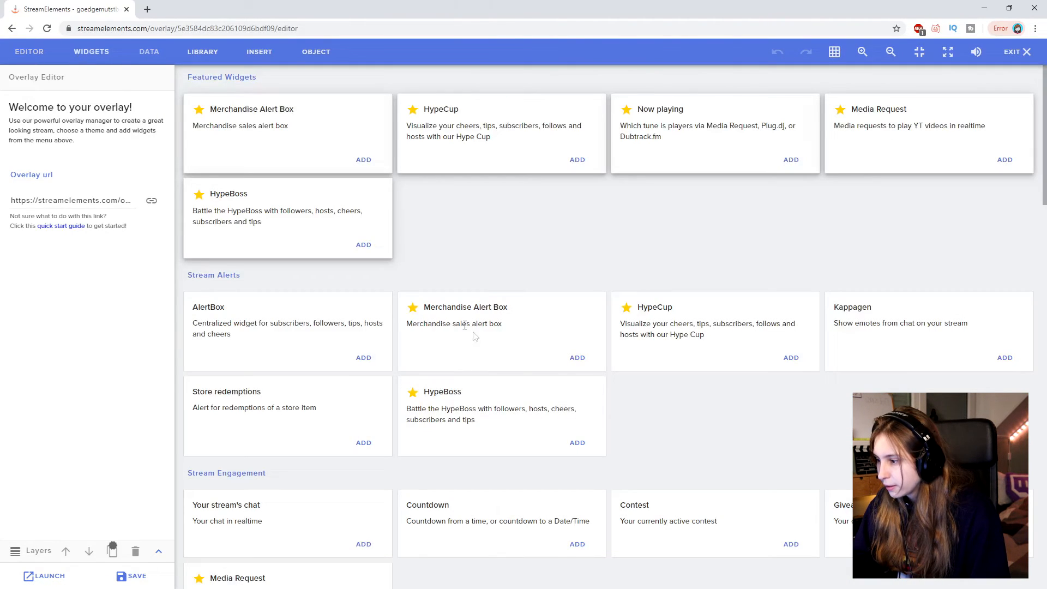
click(577, 360)
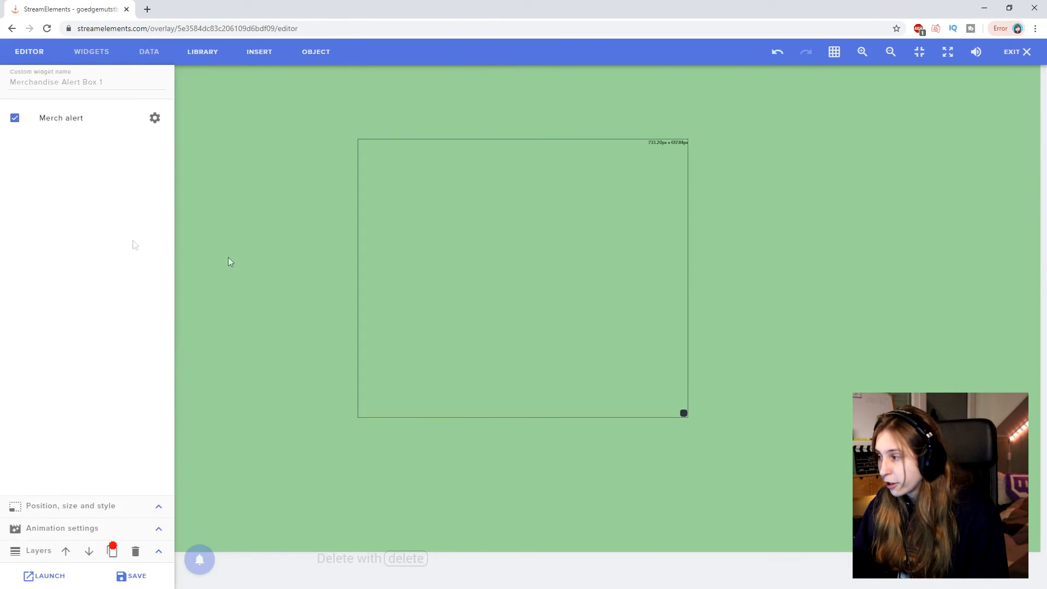
Open the merch alert's advanced settings and examine its video, sound, layout, message and duration options
click(154, 120)
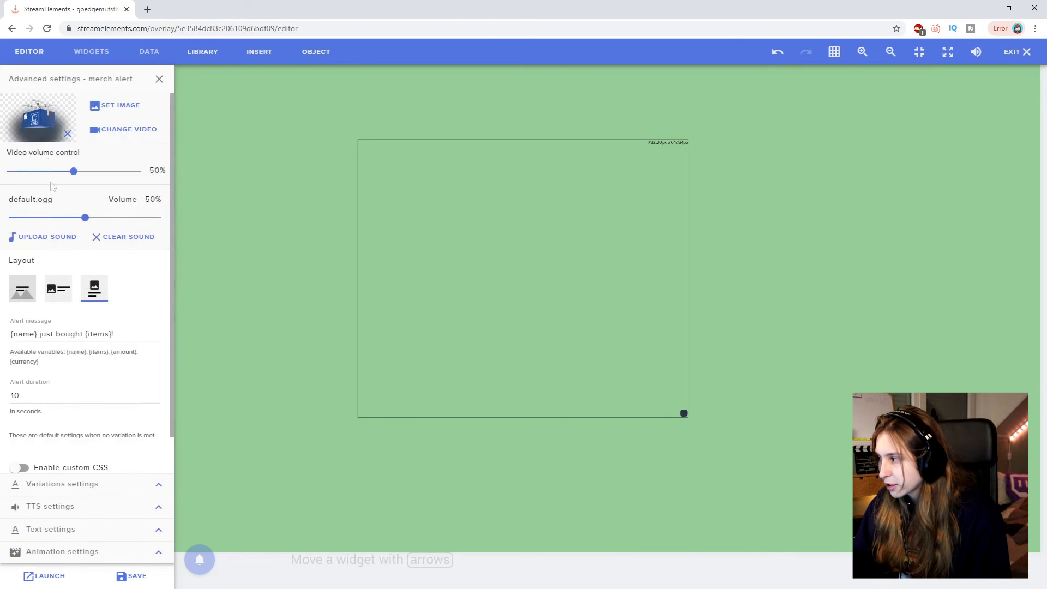
scroll(102, 443, down, 1)
scroll(117, 374, up, 1)
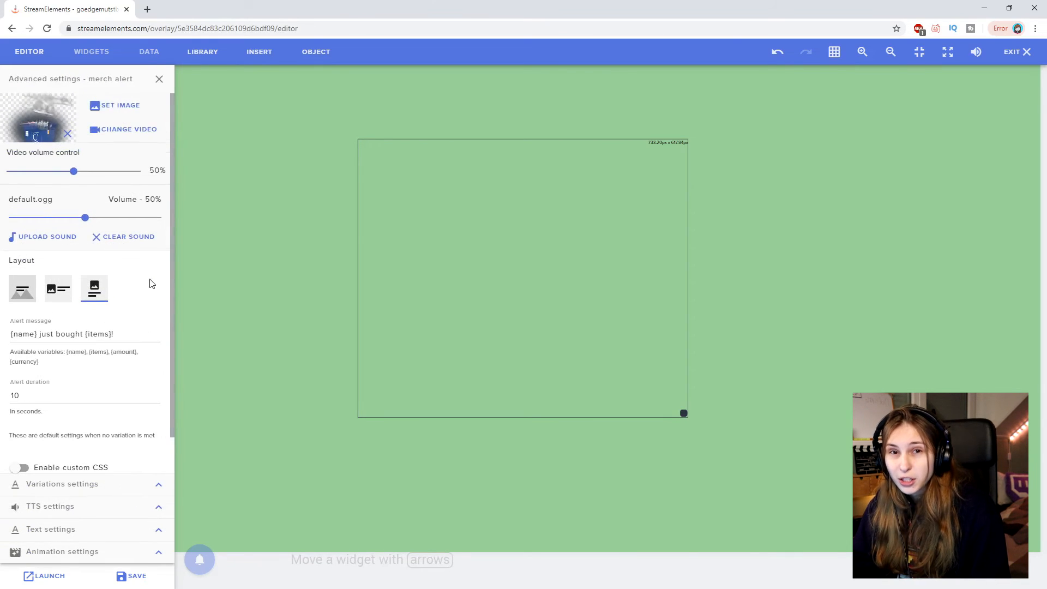